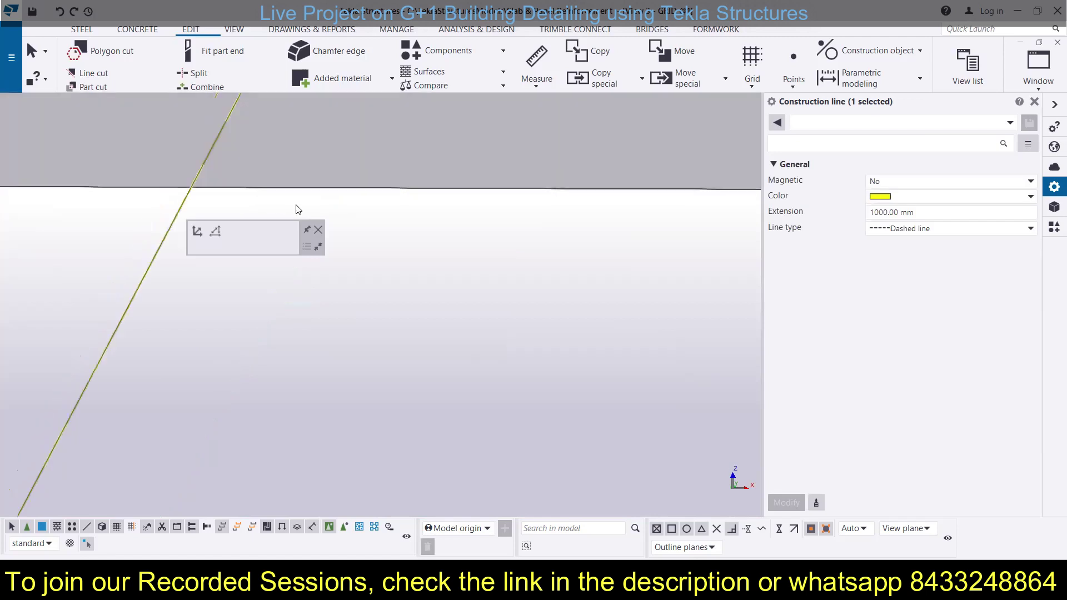
{"action": "scroll", "coordinate": [357, 224], "scroll_direction": "down", "scroll_amount": 4}
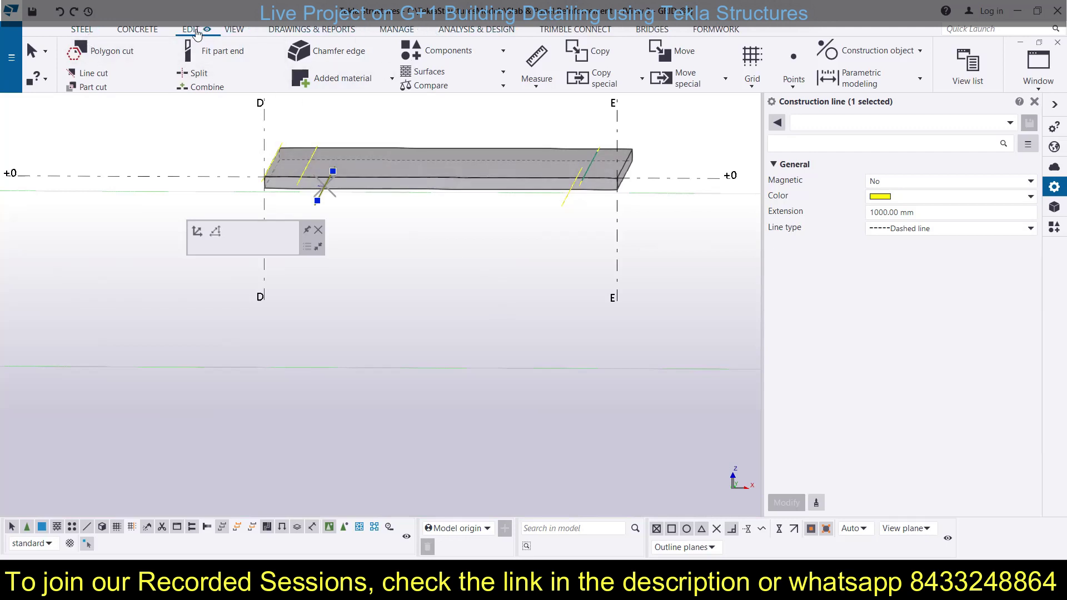
{"action": "left_click", "coordinate": [135, 30]}
{"action": "left_click", "coordinate": [397, 67]}
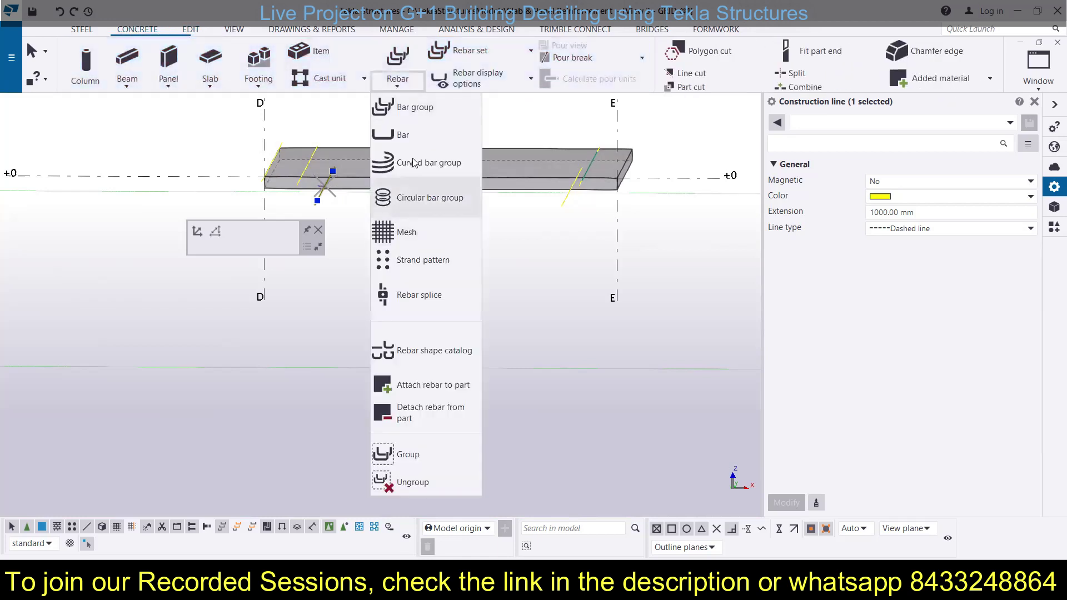
{"action": "left_click", "coordinate": [414, 107]}
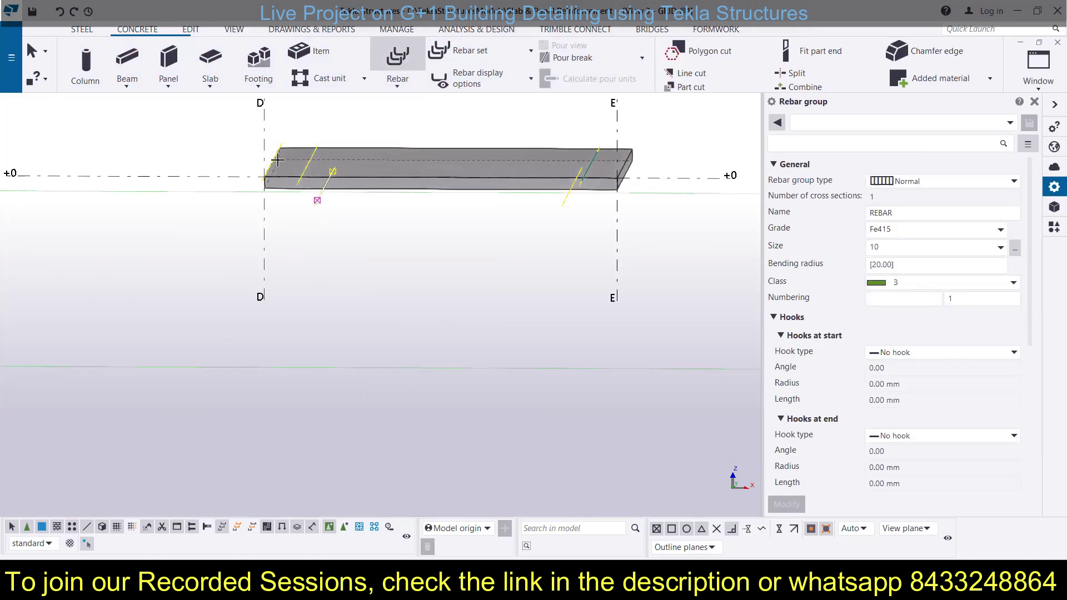
{"action": "scroll", "coordinate": [267, 161], "scroll_direction": "up", "scroll_amount": 3}
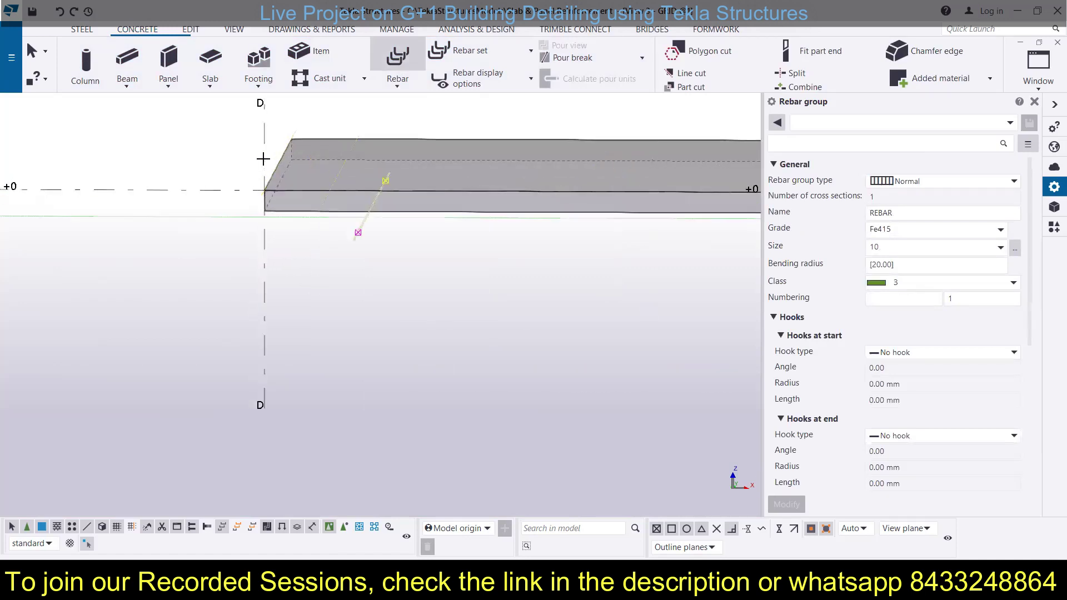
{"action": "left_click", "coordinate": [281, 208]}
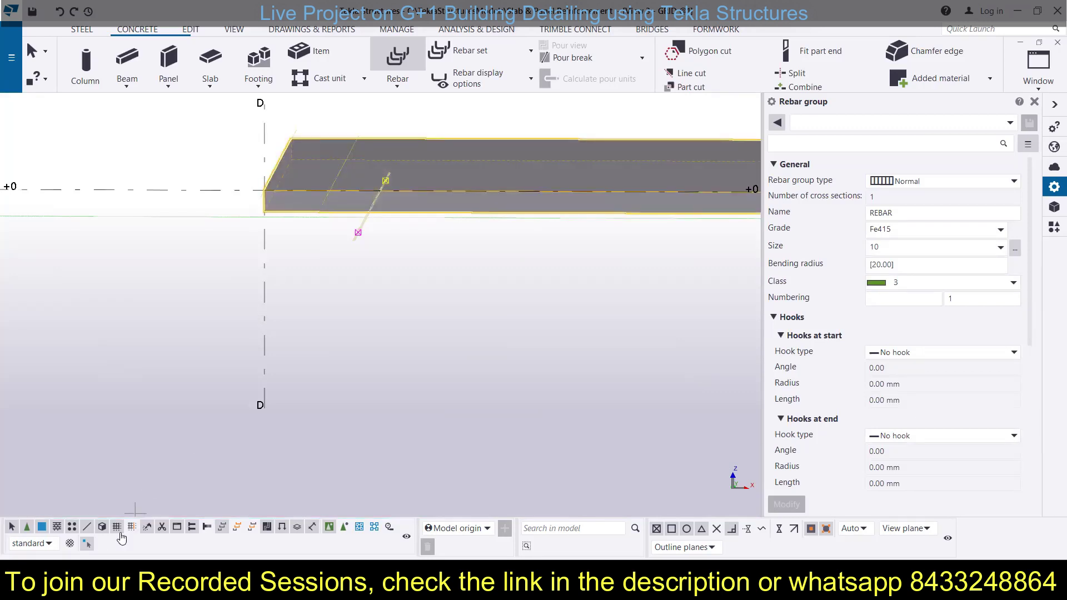
{"action": "scroll", "coordinate": [262, 190], "scroll_direction": "up", "scroll_amount": 2}
{"action": "left_click", "coordinate": [265, 190]}
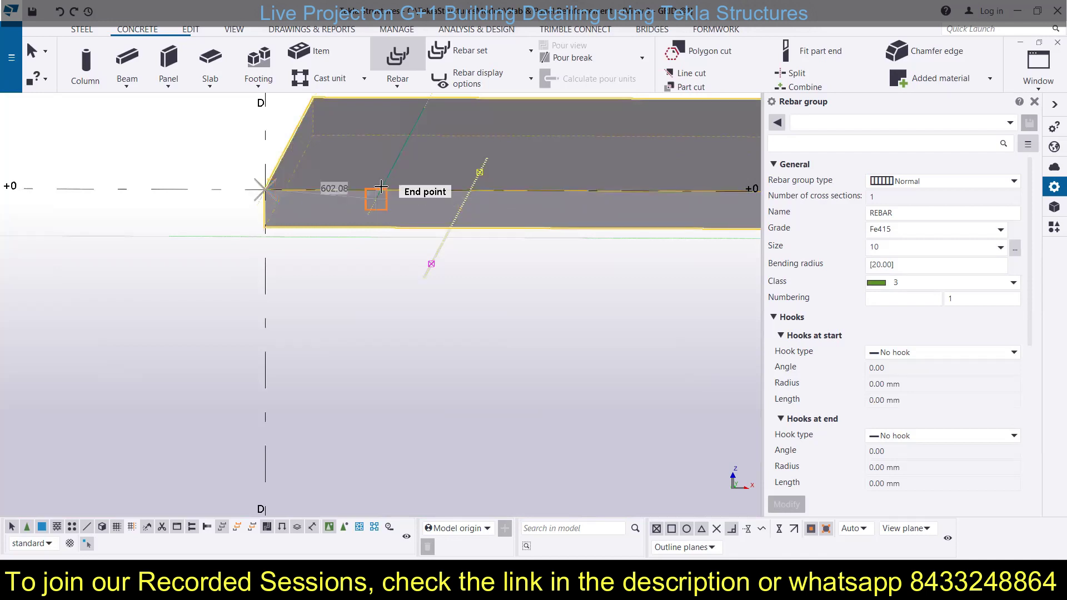
{"action": "scroll", "coordinate": [385, 183], "scroll_direction": "up", "scroll_amount": 3}
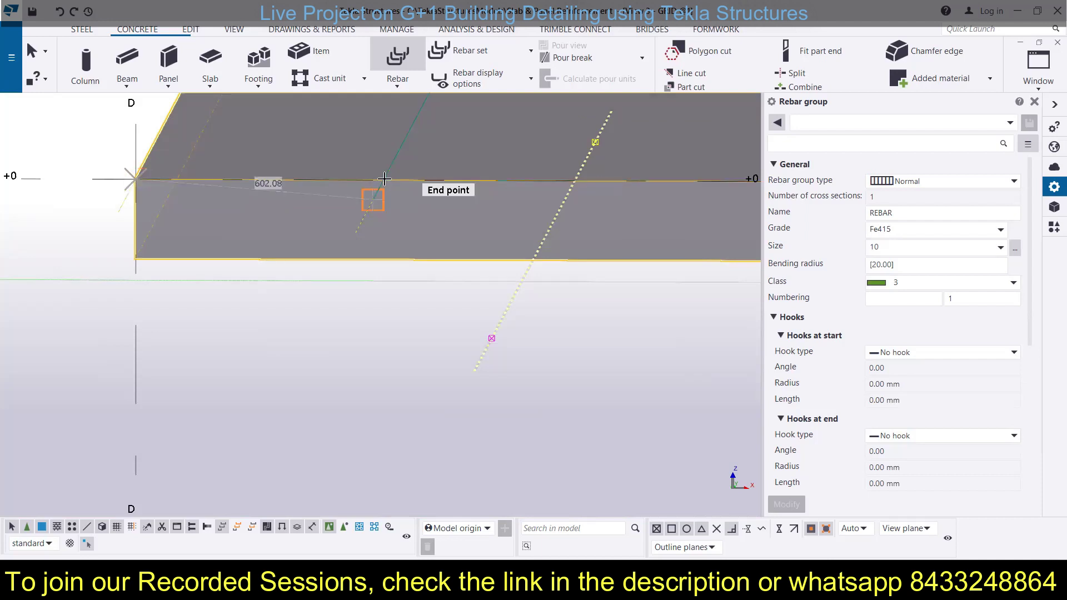
{"action": "scroll", "coordinate": [385, 179], "scroll_direction": "up", "scroll_amount": 4}
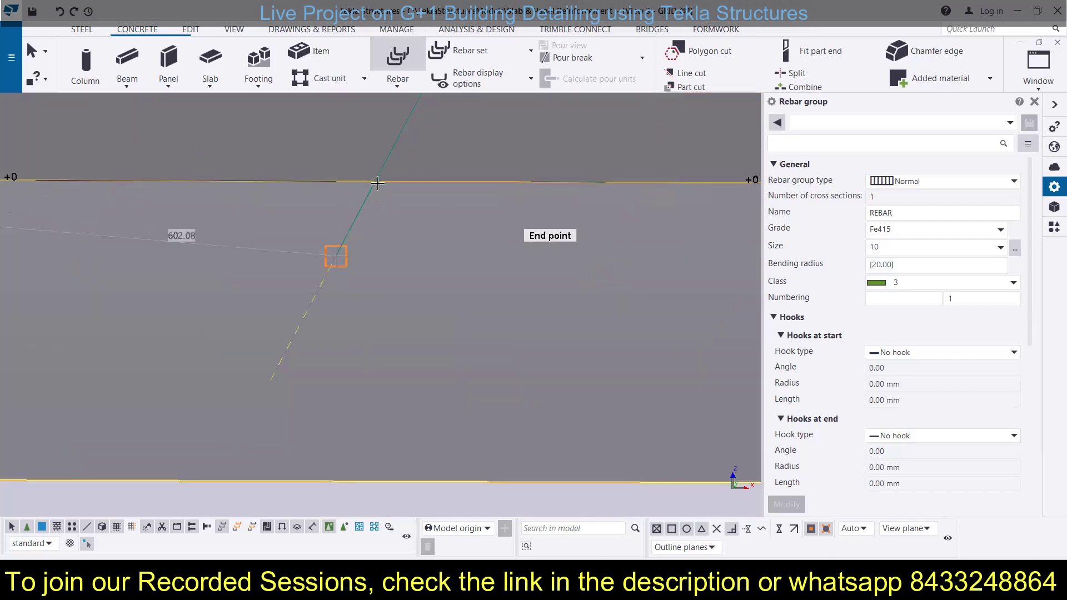
{"action": "scroll", "coordinate": [377, 183], "scroll_direction": "up", "scroll_amount": 5}
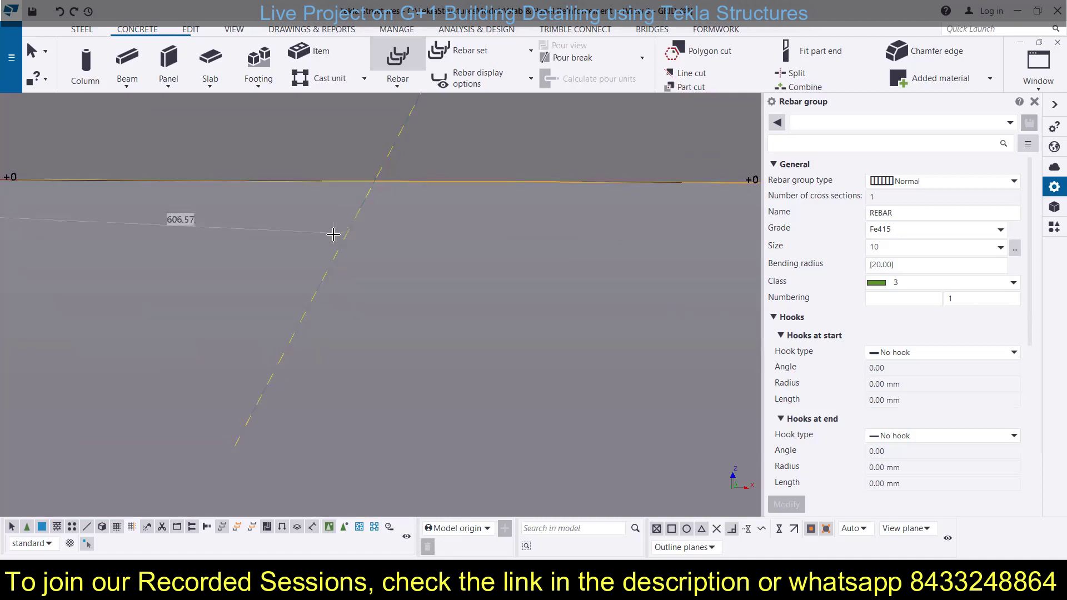
{"action": "left_click", "coordinate": [323, 279]}
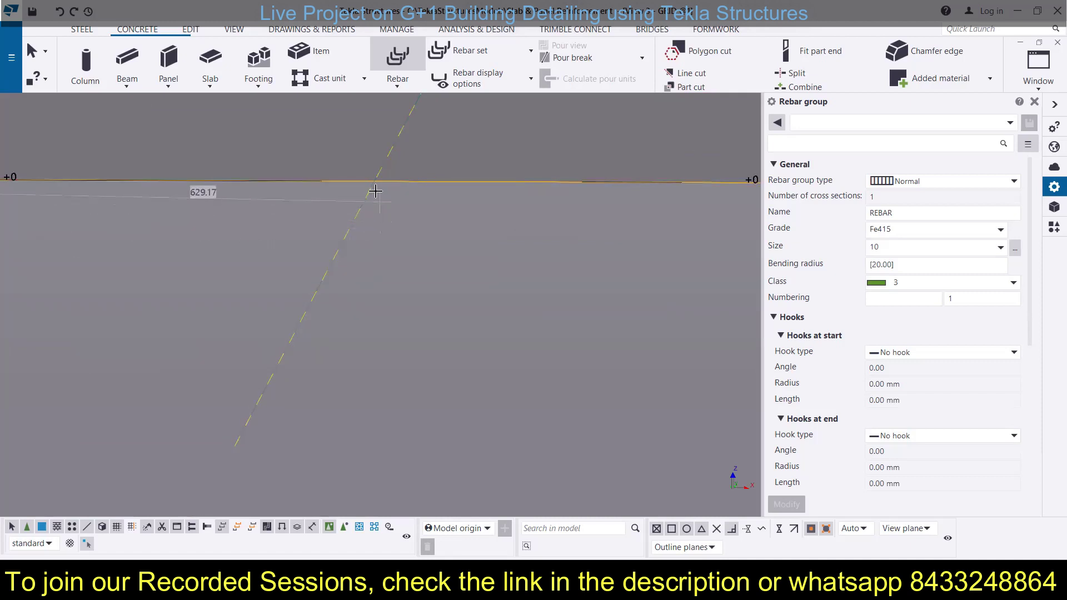
{"action": "scroll", "coordinate": [374, 186], "scroll_direction": "down", "scroll_amount": 6}
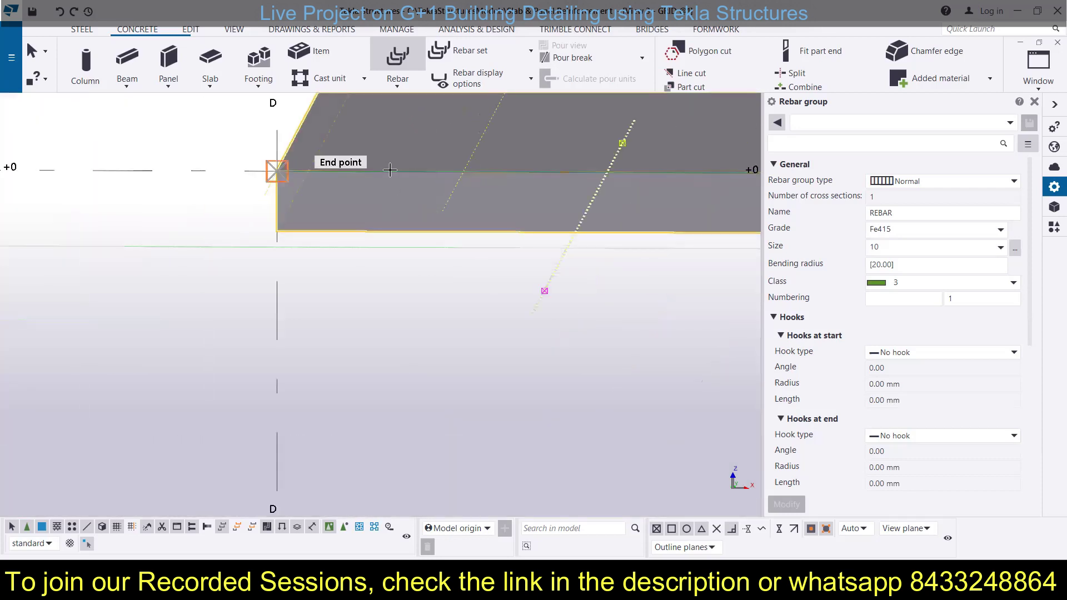
{"action": "scroll", "coordinate": [274, 167], "scroll_direction": "down", "scroll_amount": 5}
{"action": "middle_click_drag", "start_coordinate": [328, 179], "coordinate": [285, 222]}
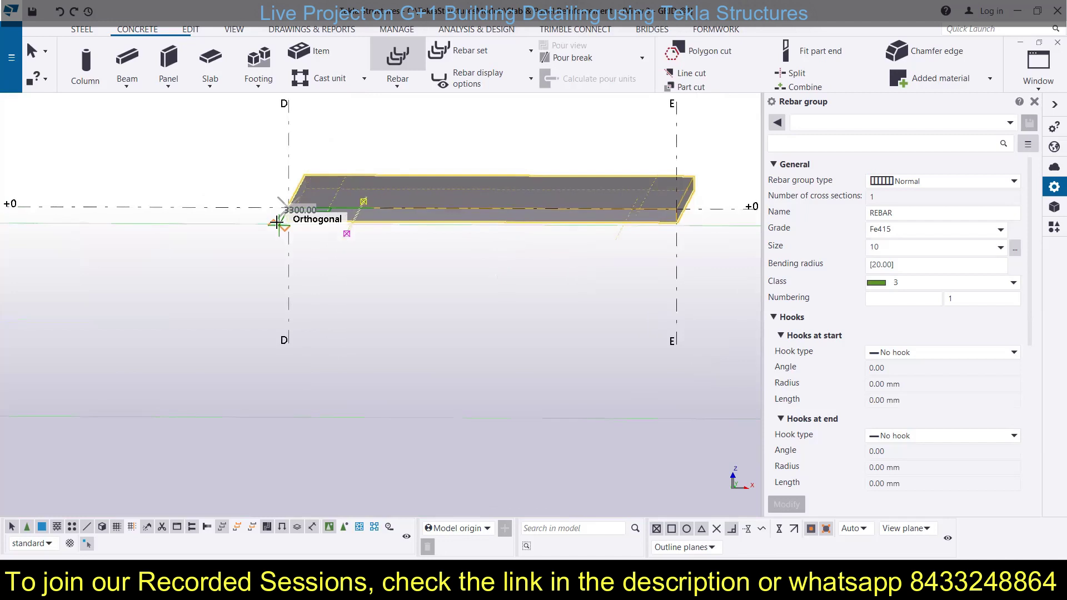
{"action": "key", "text": "Escape"}
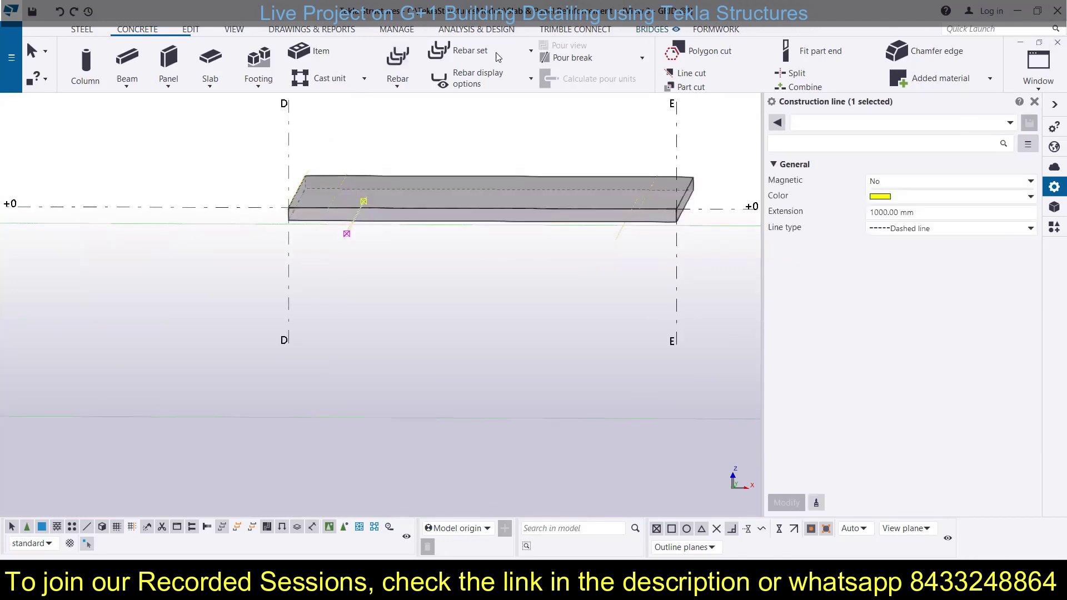
Step: Add a construction line along the slab's front top edge, from grid D to grid E at level +0
{"action": "left_click", "coordinate": [191, 28]}
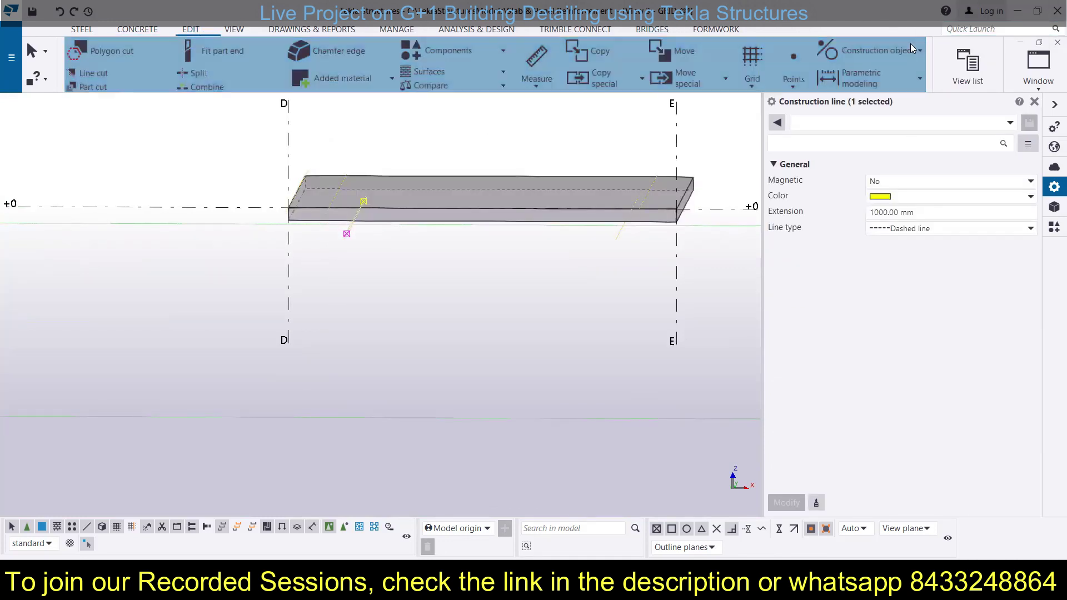
{"action": "left_click", "coordinate": [878, 51]}
{"action": "left_click", "coordinate": [845, 106]}
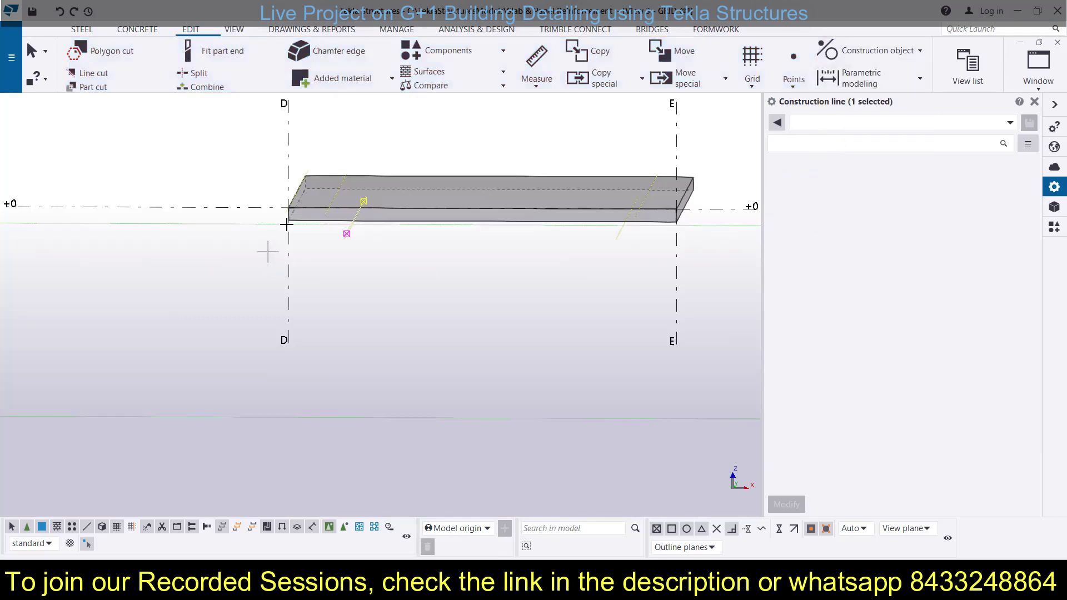
{"action": "scroll", "coordinate": [278, 228], "scroll_direction": "up", "scroll_amount": 5}
{"action": "left_click", "coordinate": [290, 169]}
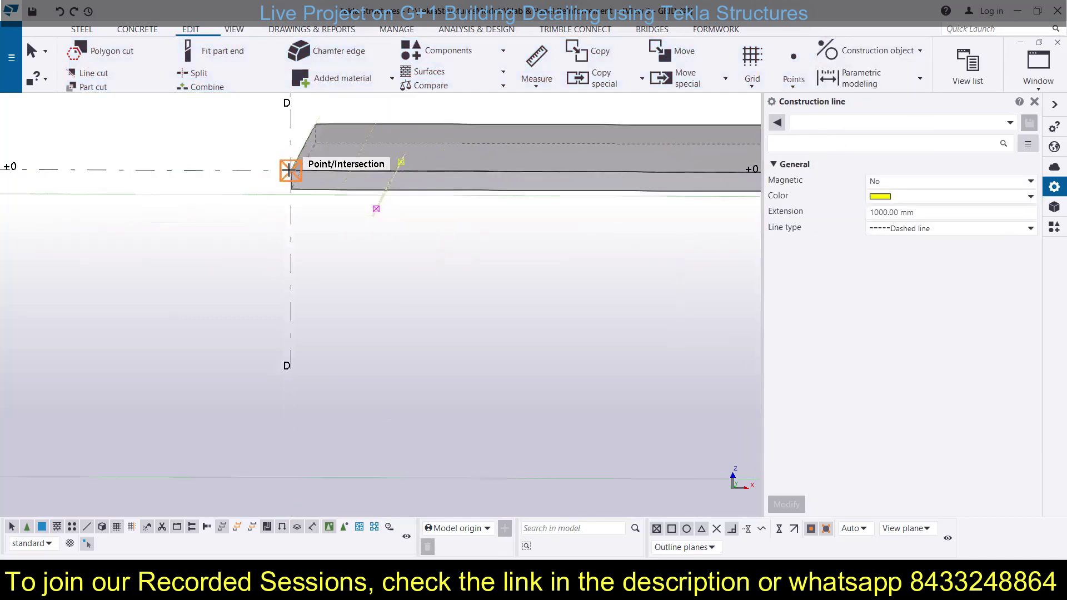
{"action": "scroll", "coordinate": [289, 170], "scroll_direction": "down", "scroll_amount": 3}
{"action": "scroll", "coordinate": [619, 166], "scroll_direction": "up", "scroll_amount": 3}
{"action": "scroll", "coordinate": [620, 166], "scroll_direction": "up", "scroll_amount": 1}
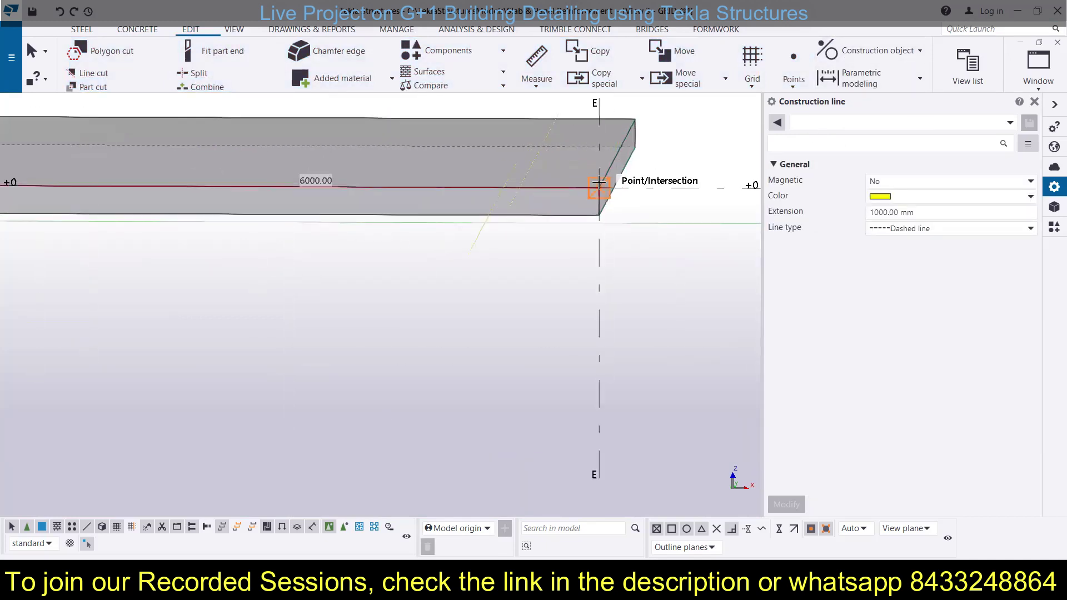
{"action": "left_click", "coordinate": [598, 182]}
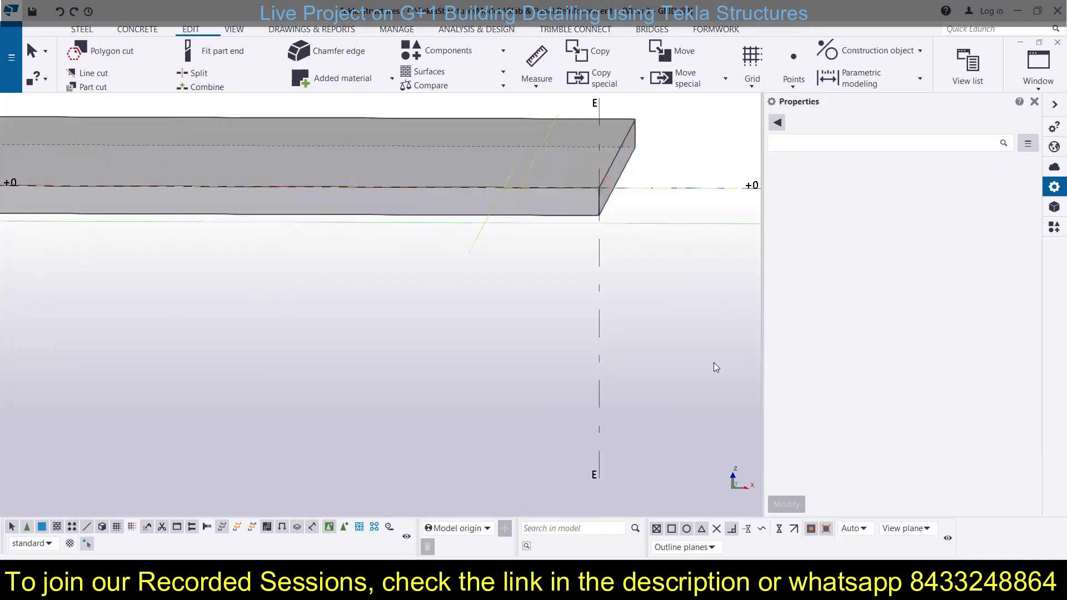
Step: Move the new construction line linearly by -50 mm in Z
{"action": "left_click", "coordinate": [615, 189]}
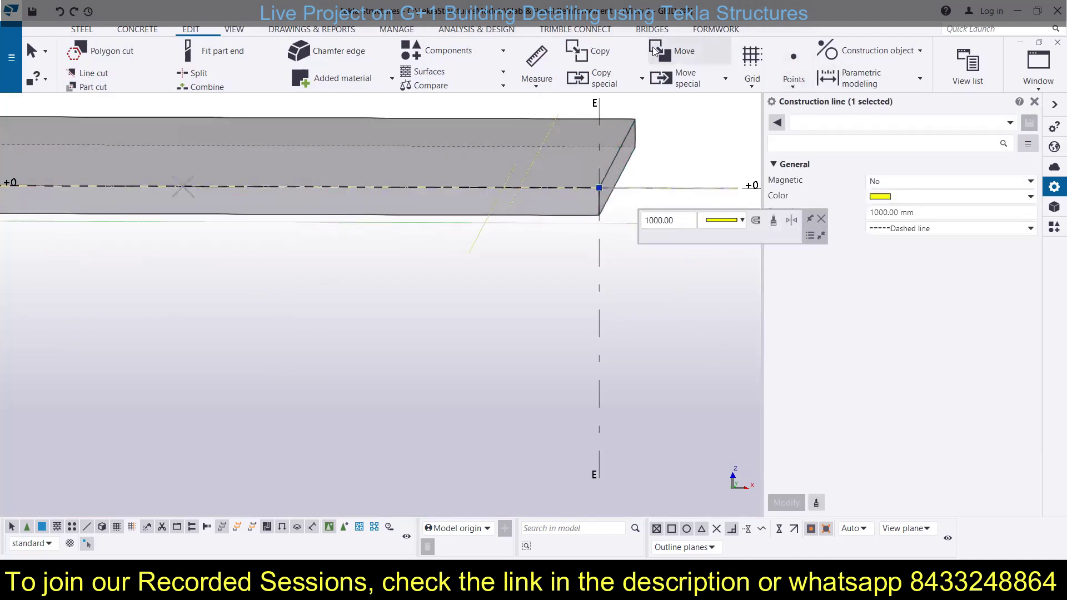
{"action": "left_click", "coordinate": [712, 82]}
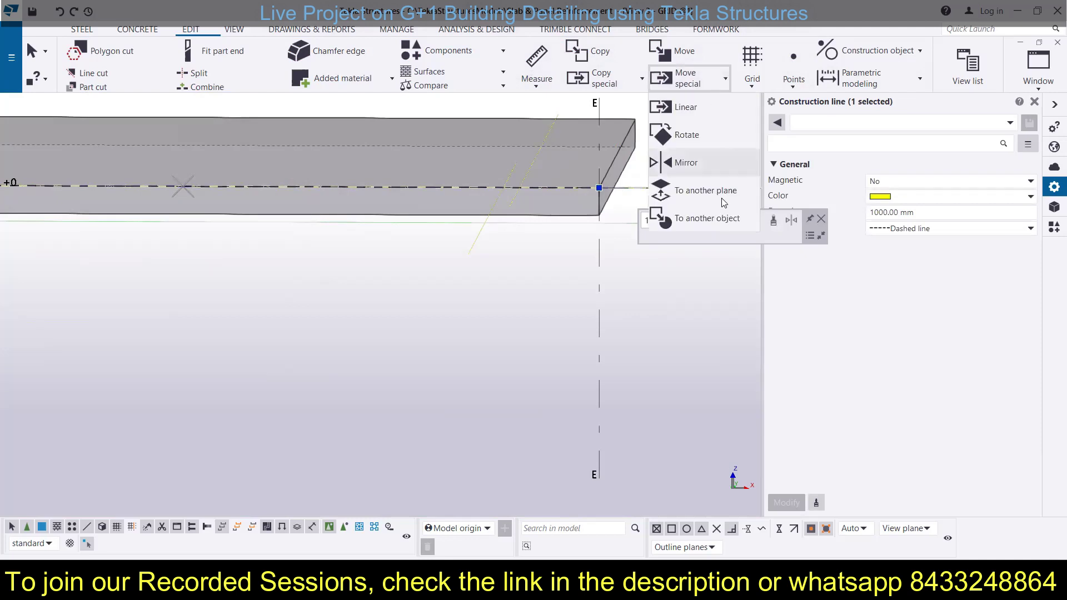
{"action": "left_click", "coordinate": [699, 116]}
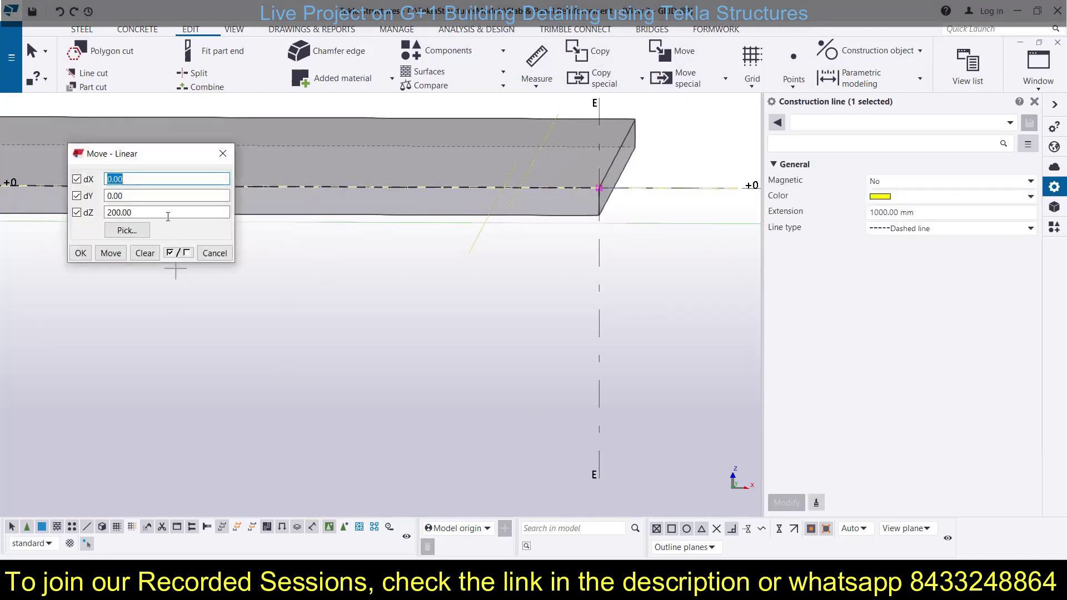
{"action": "left_click_drag", "start_coordinate": [151, 214], "coordinate": [91, 222]}
{"action": "type", "text": "-50"}
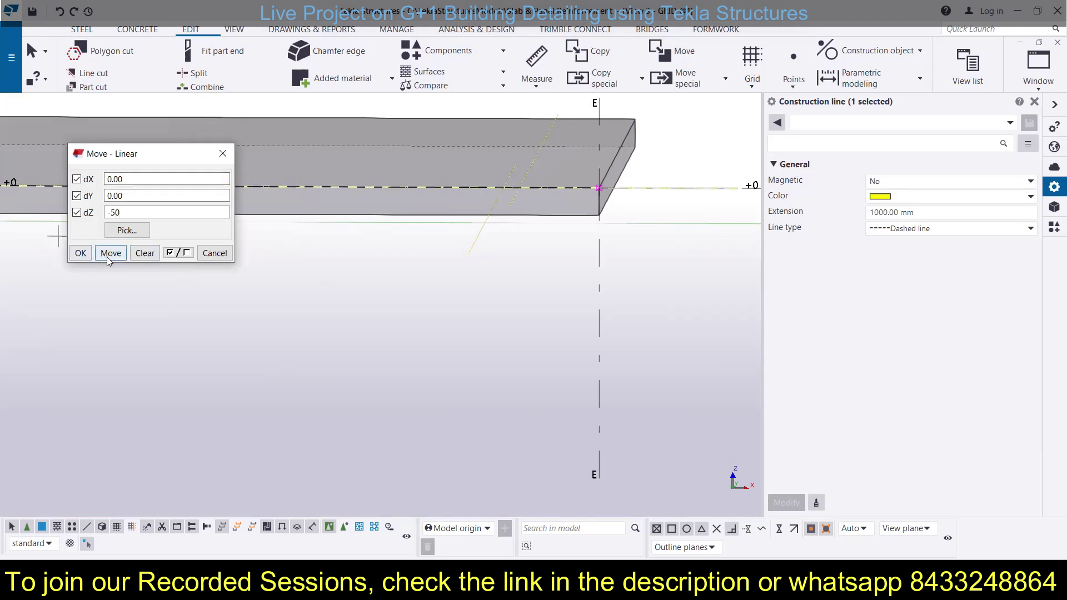
{"action": "left_click", "coordinate": [110, 253]}
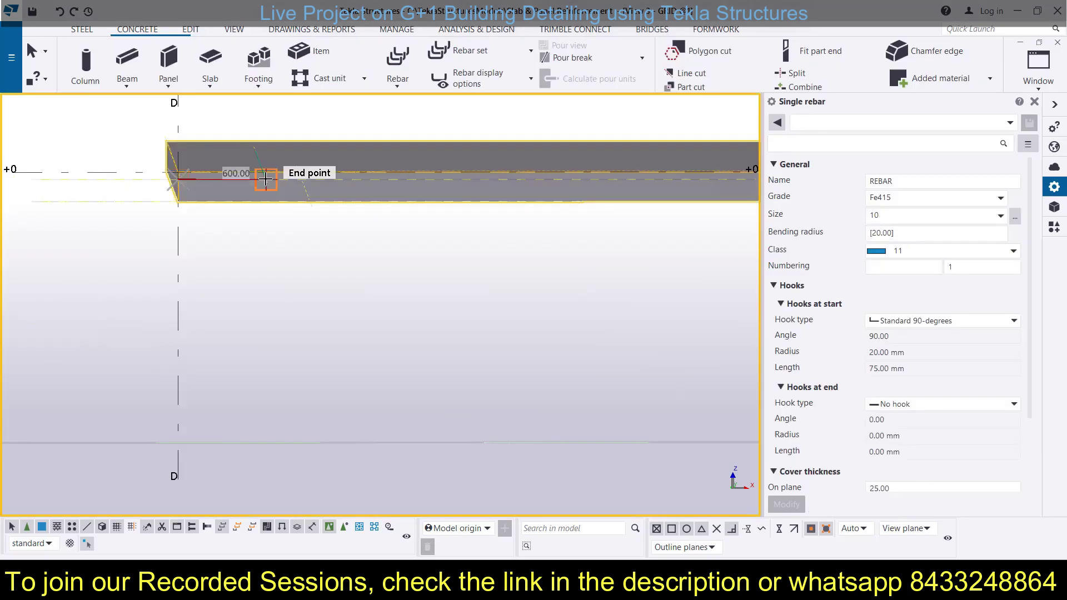
Step: Finish the single cranked bar's path: about 600 mm straight from grid D, about 335 mm sloping down, and about 5100 mm to grid E
{"action": "left_click", "coordinate": [266, 179]}
{"action": "left_click", "coordinate": [310, 204]}
{"action": "scroll", "coordinate": [310, 205], "scroll_direction": "down", "scroll_amount": 5}
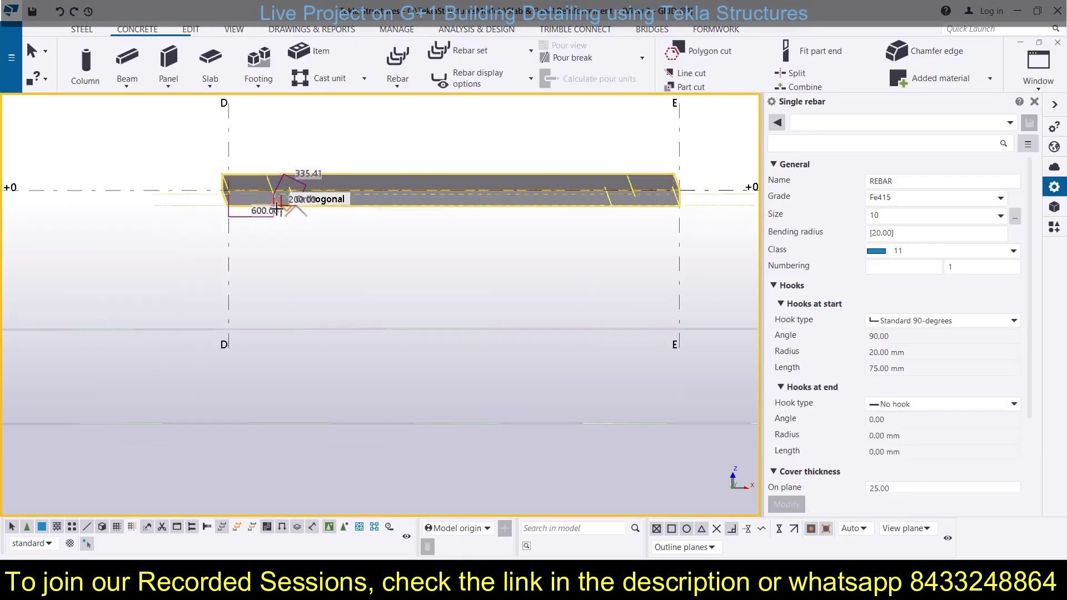
{"action": "scroll", "coordinate": [529, 203], "scroll_direction": "up", "scroll_amount": 3}
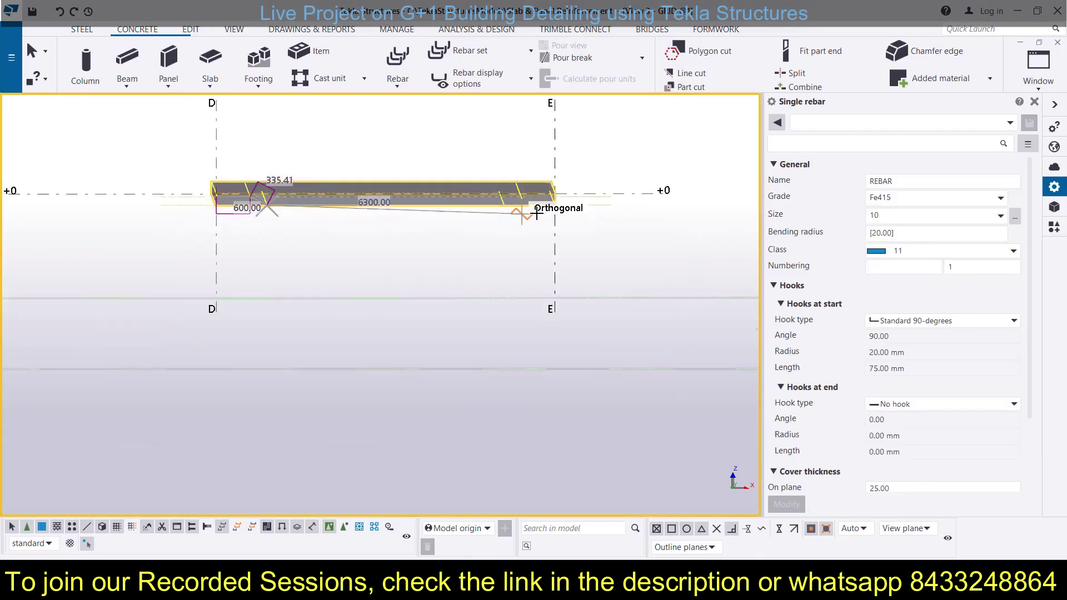
{"action": "left_click", "coordinate": [567, 198]}
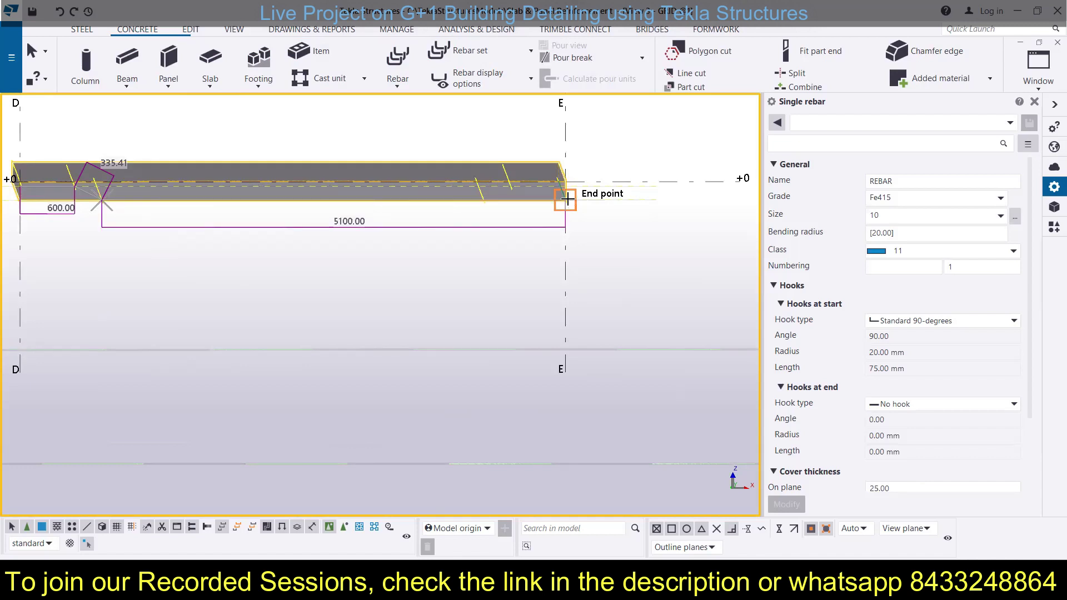
{"action": "middle_click", "coordinate": [567, 198]}
Step: Examine the cranked bar's shape along the slab between grids D and E in the elevation view
{"action": "scroll", "coordinate": [56, 185], "scroll_direction": "up", "scroll_amount": 1}
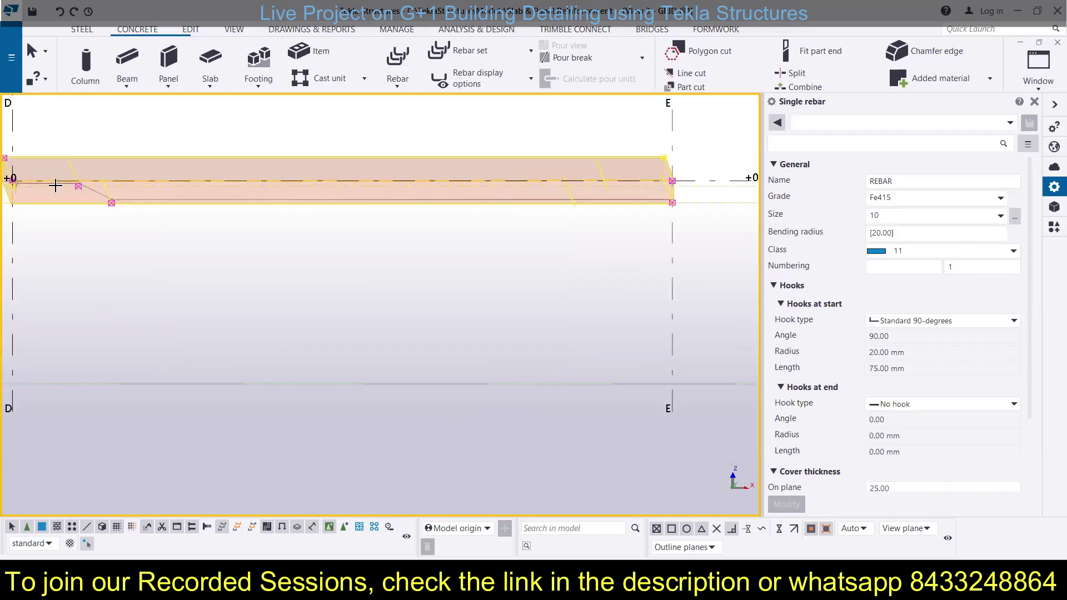
{"action": "scroll", "coordinate": [55, 185], "scroll_direction": "up", "scroll_amount": 2}
{"action": "scroll", "coordinate": [405, 199], "scroll_direction": "down", "scroll_amount": 4}
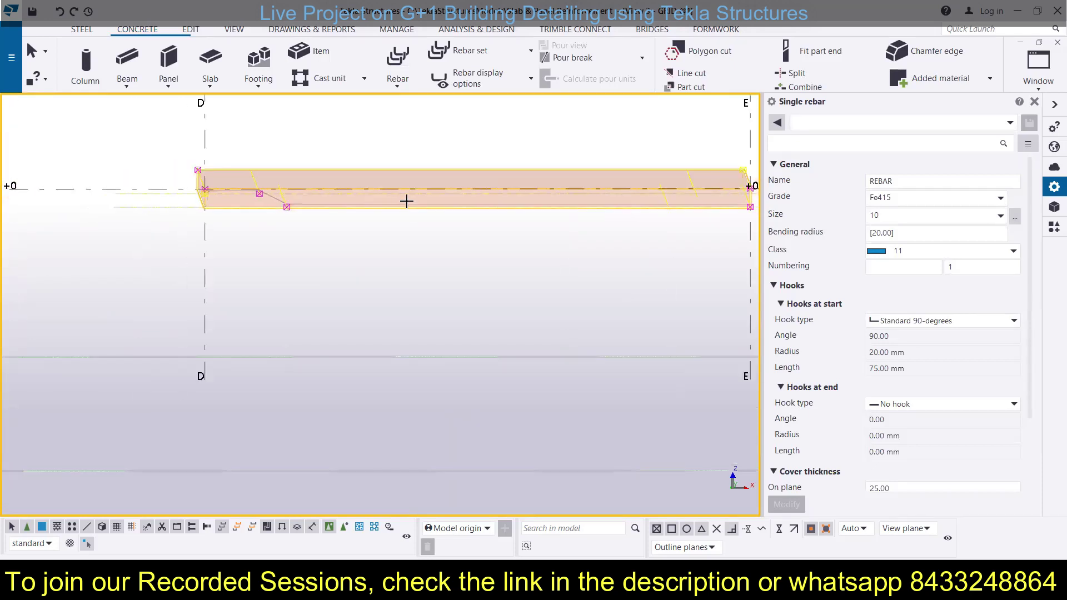
{"action": "middle_click_drag", "start_coordinate": [462, 210], "coordinate": [291, 227]}
{"action": "scroll", "coordinate": [150, 212], "scroll_direction": "up", "scroll_amount": 4}
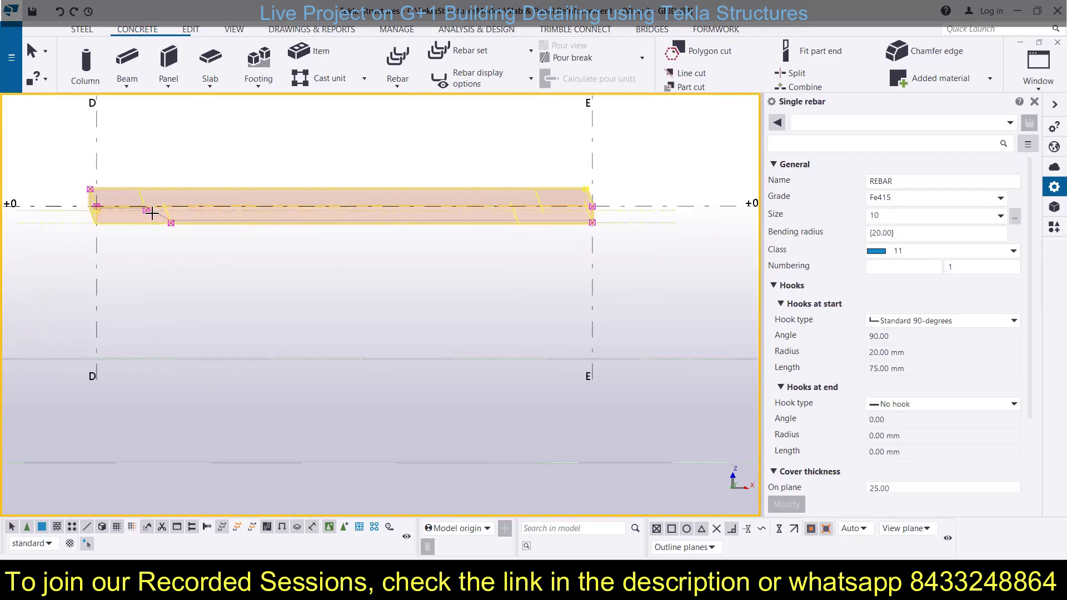
{"action": "scroll", "coordinate": [212, 224], "scroll_direction": "down", "scroll_amount": 3}
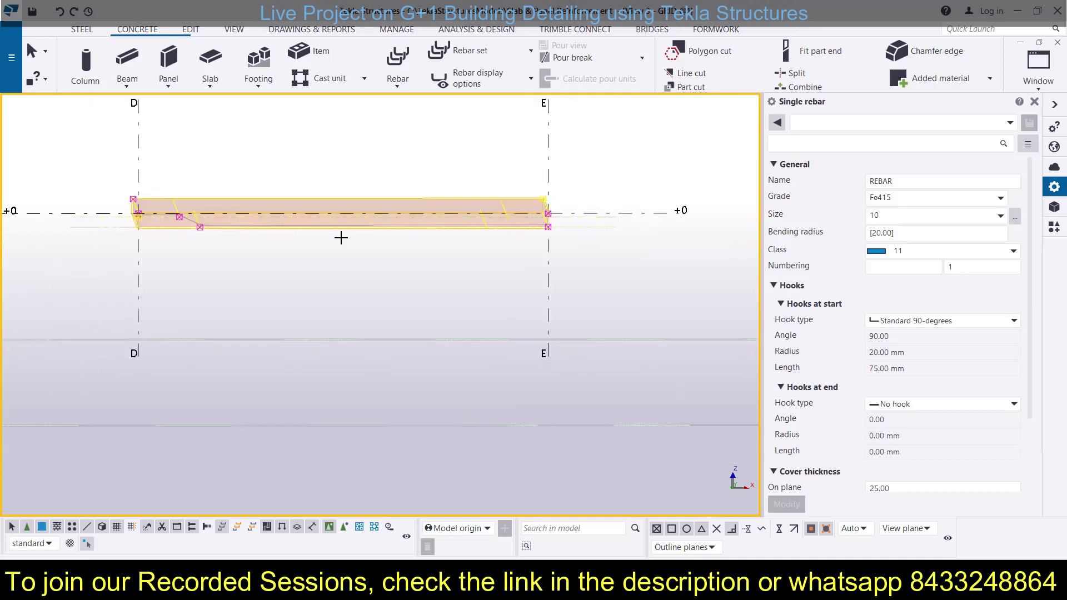
{"action": "scroll", "coordinate": [370, 219], "scroll_direction": "down", "scroll_amount": 2}
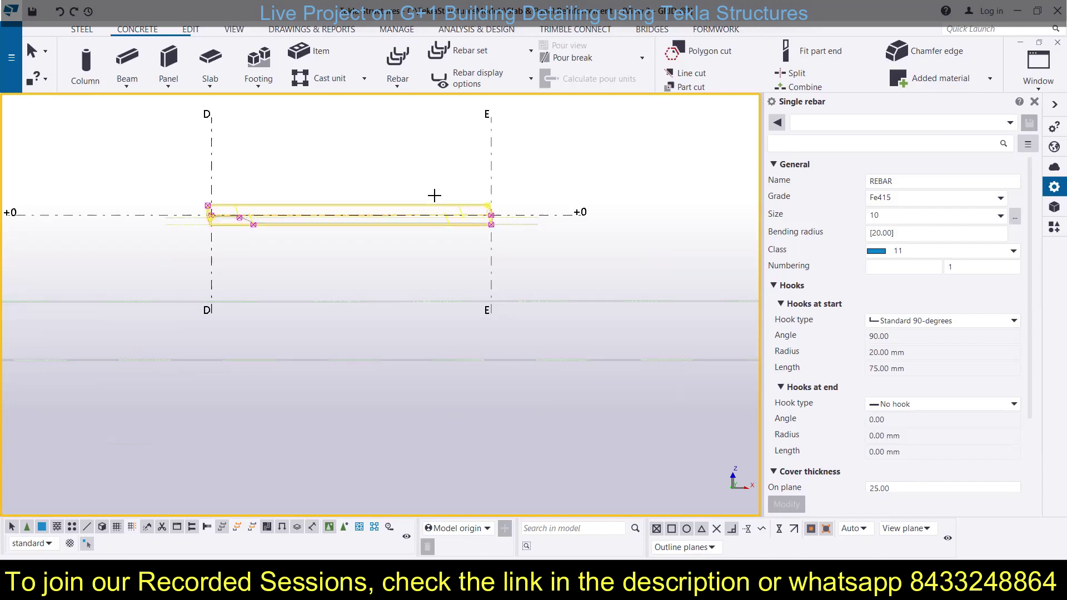
{"action": "key", "text": "Home"}
{"action": "scroll", "coordinate": [482, 329], "scroll_direction": "up", "scroll_amount": 2}
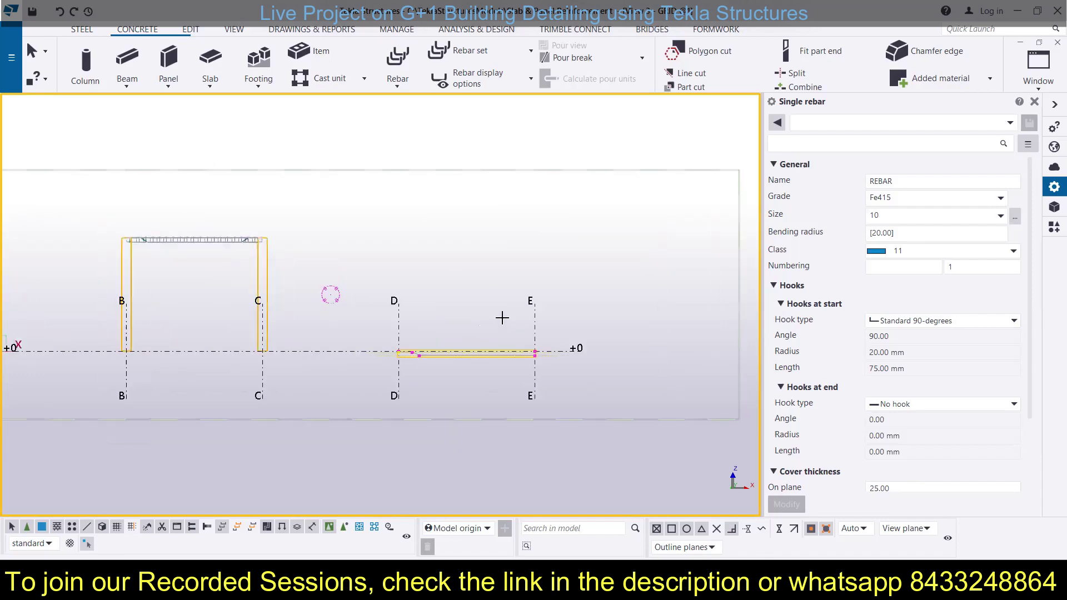
Step: Switch to View 5 - 3d and inspect the cranked bar near the slab corner at grids D and 1
{"action": "left_click", "coordinate": [1037, 89]}
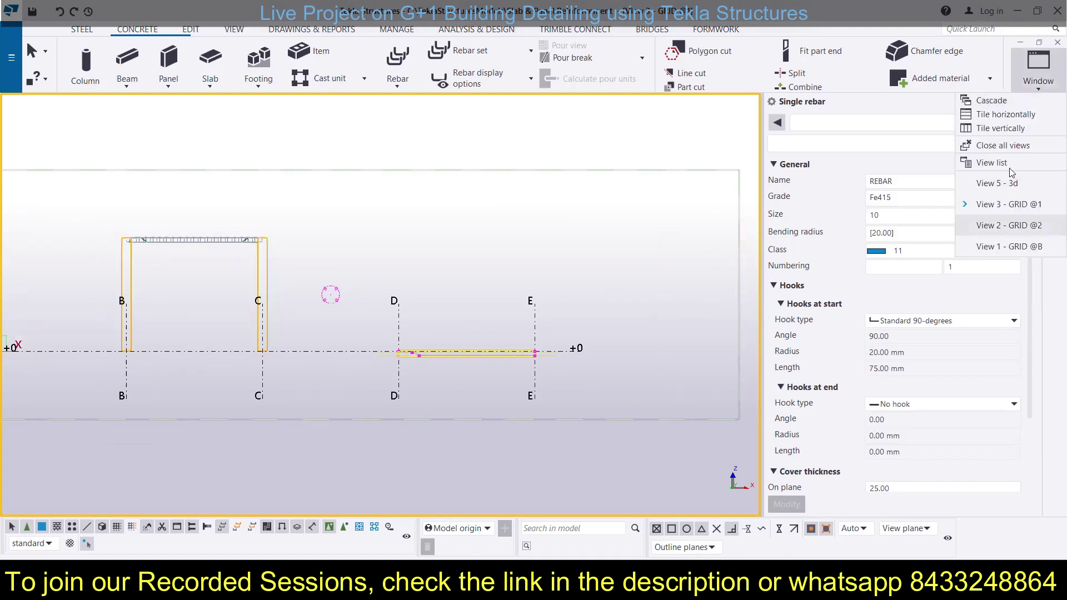
{"action": "left_click", "coordinate": [1024, 184]}
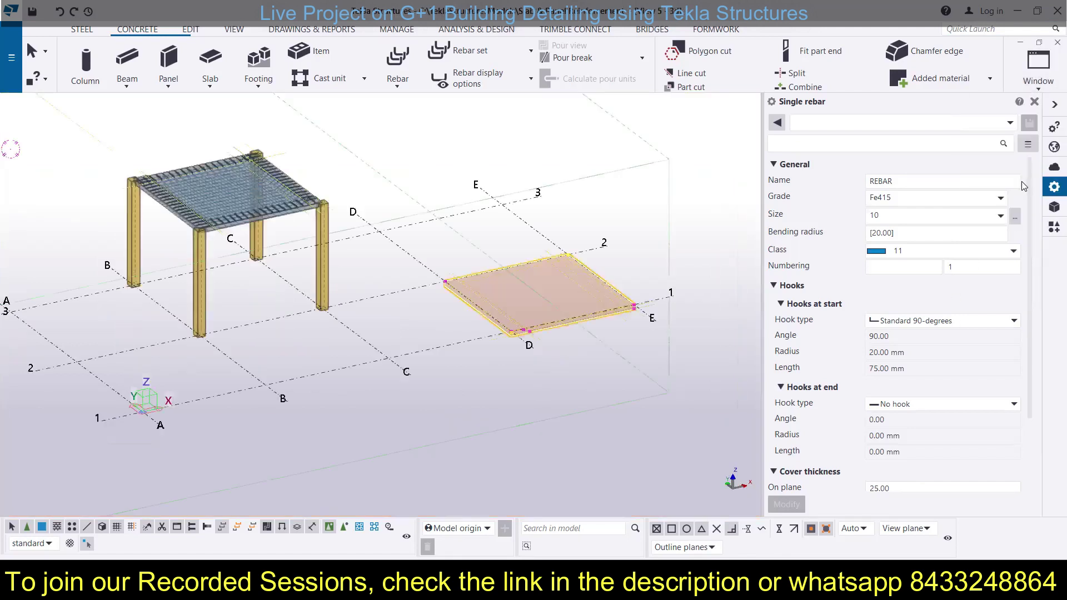
{"action": "scroll", "coordinate": [536, 307], "scroll_direction": "up", "scroll_amount": 4}
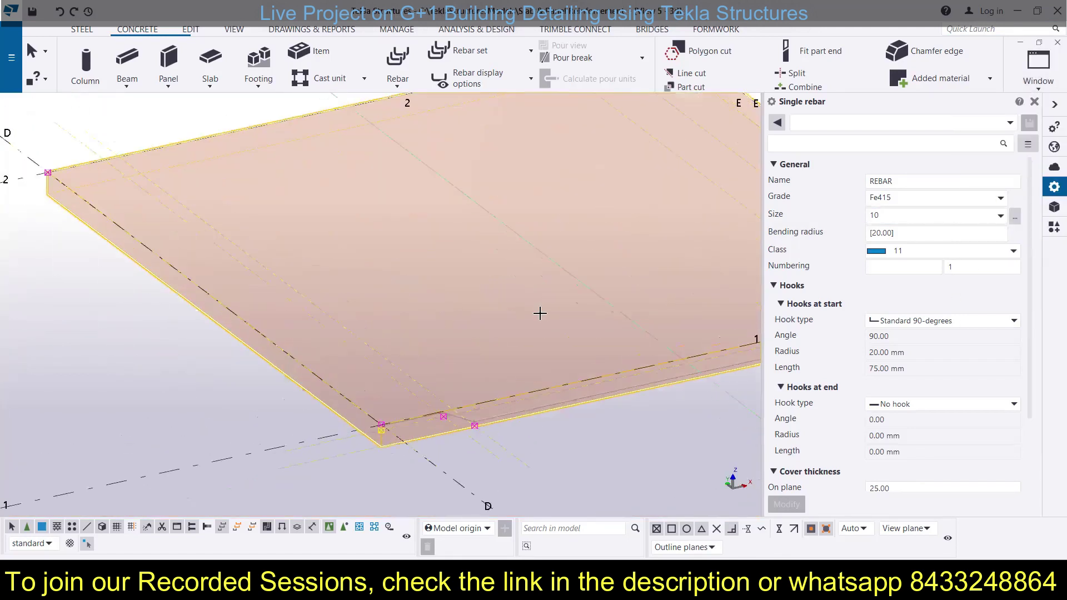
Step: Display the model parts in wireframe so the reinforcement inside the slab between grids D and E is exposed
{"action": "scroll", "coordinate": [537, 314], "scroll_direction": "down", "scroll_amount": 6}
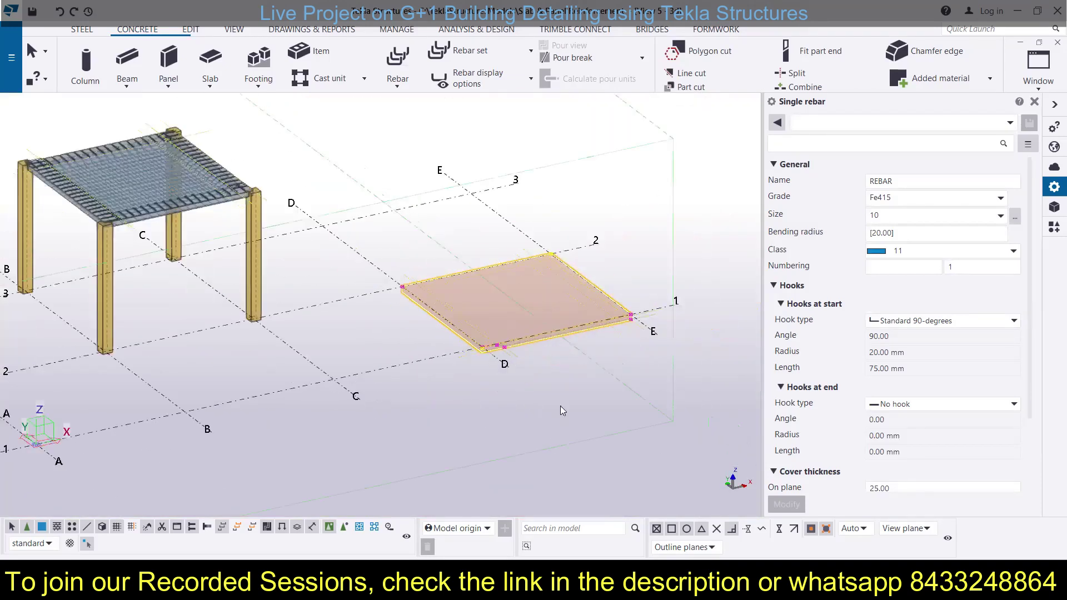
{"action": "key", "text": "ctrl+1"}
{"action": "scroll", "coordinate": [483, 338], "scroll_direction": "up", "scroll_amount": 4}
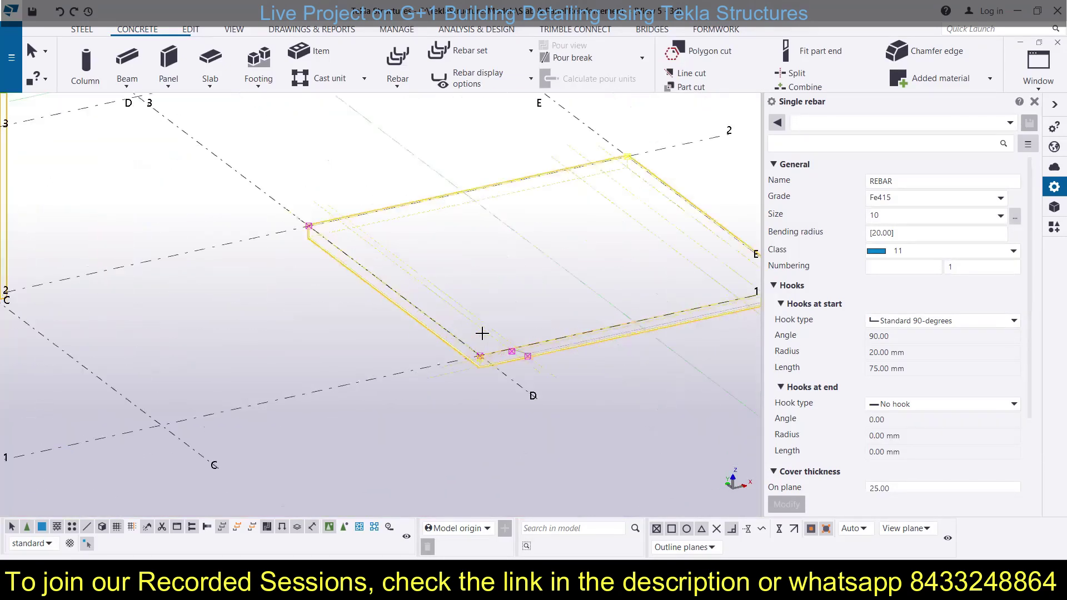
{"action": "key", "text": "Escape"}
Step: Copy the cranked bar linearly with dX 0, dY 300 mm and dZ 0, making 20 copies
{"action": "left_click", "coordinate": [301, 351]}
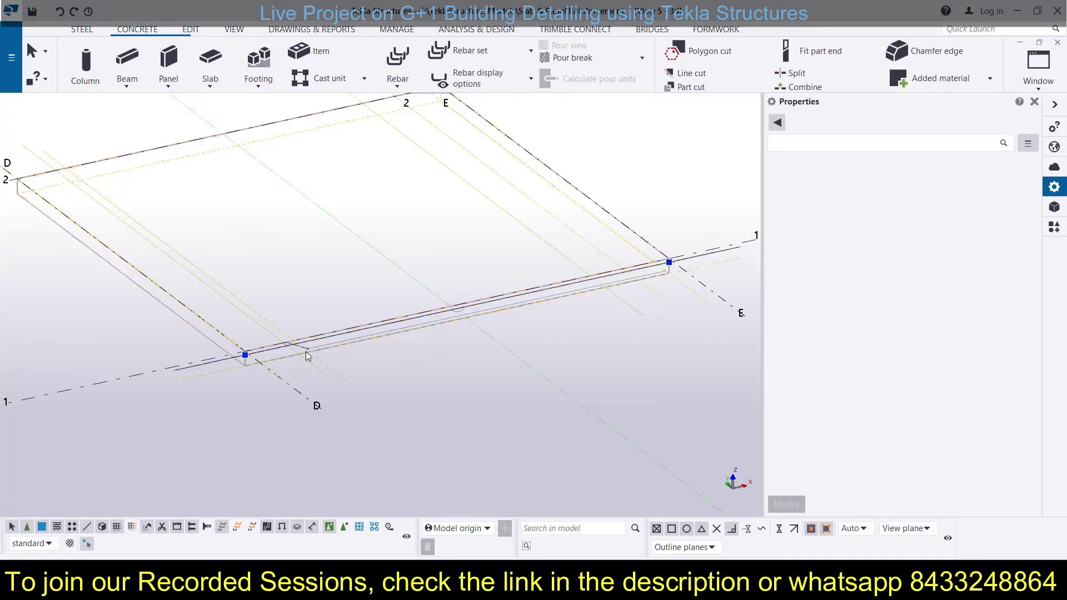
{"action": "scroll", "coordinate": [308, 350], "scroll_direction": "up", "scroll_amount": 2}
{"action": "left_click", "coordinate": [309, 349]}
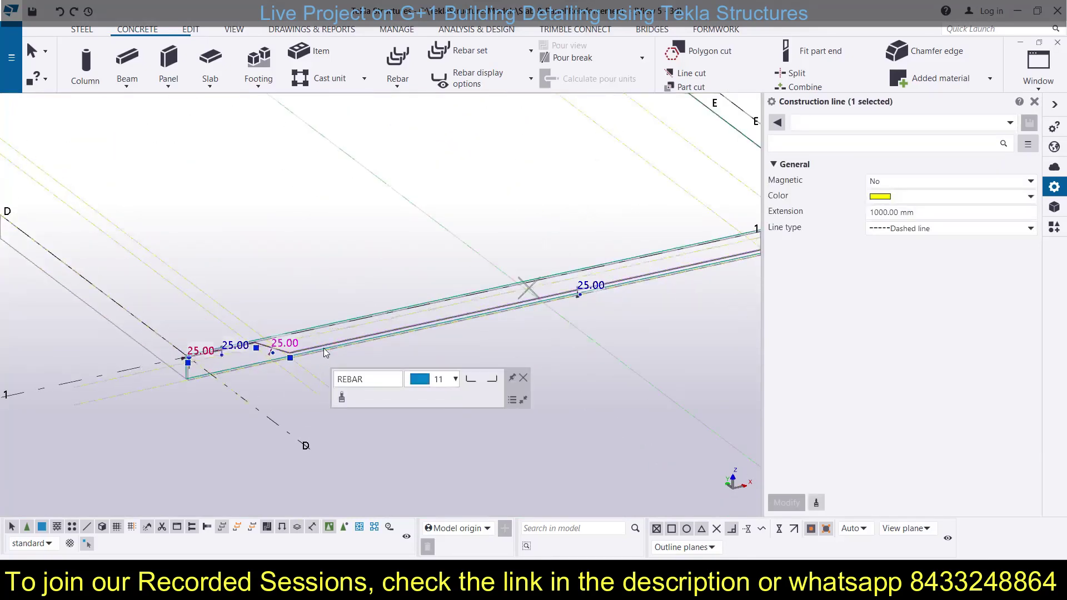
{"action": "scroll", "coordinate": [312, 322], "scroll_direction": "down", "scroll_amount": 3}
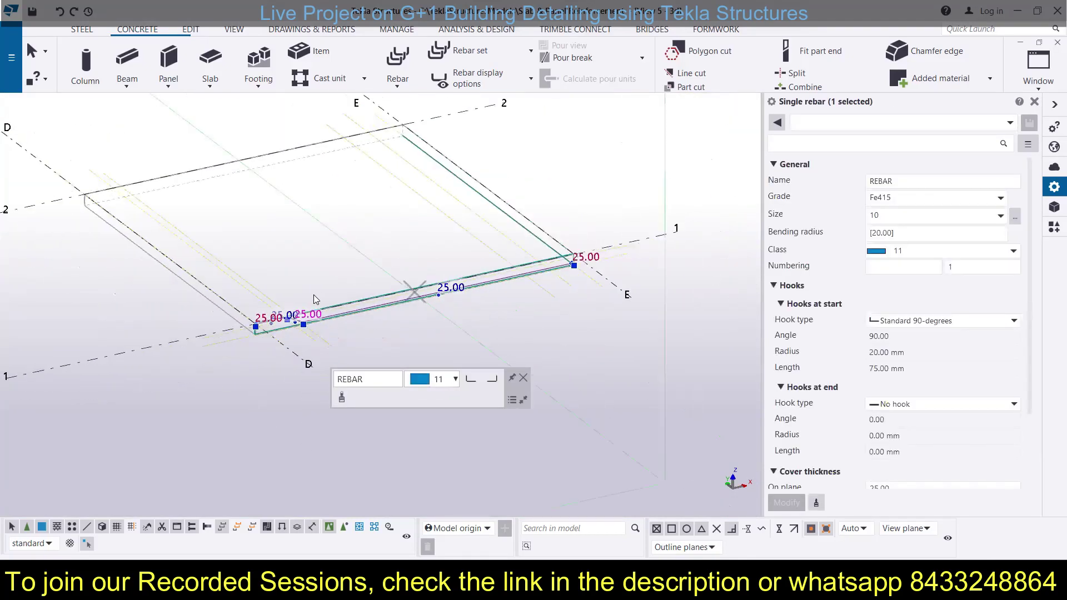
{"action": "scroll", "coordinate": [536, 297], "scroll_direction": "down", "scroll_amount": 4}
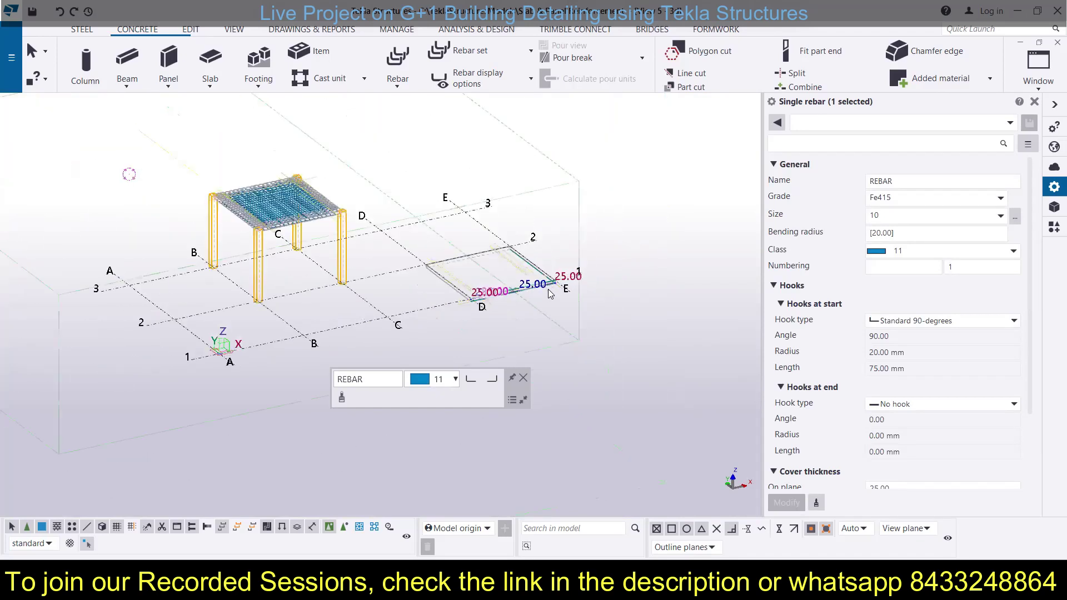
{"action": "scroll", "coordinate": [199, 349], "scroll_direction": "up", "scroll_amount": 3}
{"action": "scroll", "coordinate": [362, 248], "scroll_direction": "down", "scroll_amount": 3}
{"action": "middle_click_drag", "start_coordinate": [533, 258], "coordinate": [344, 263]}
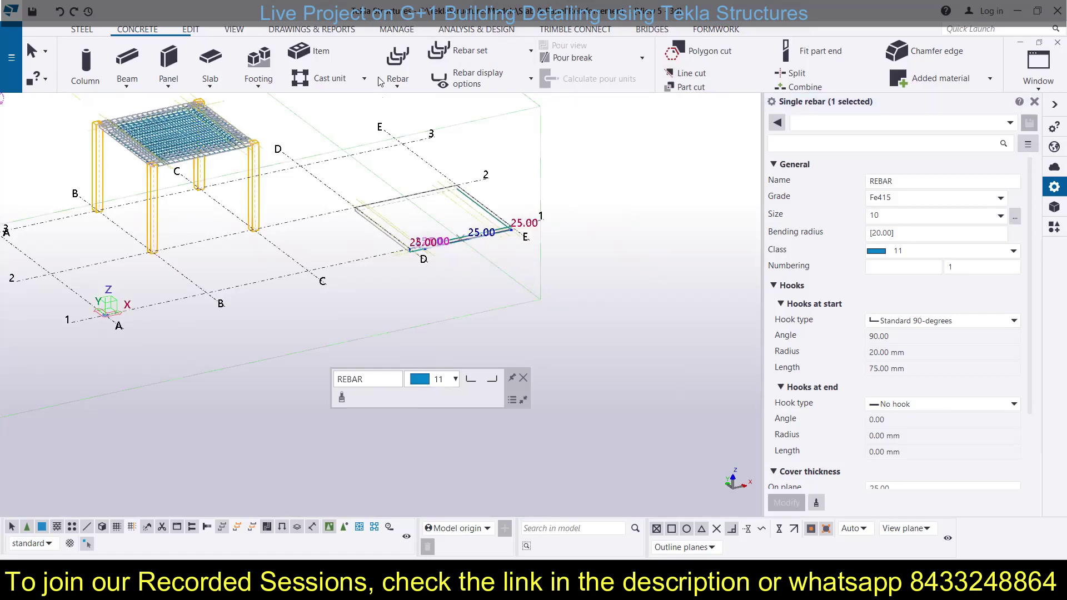
{"action": "left_click", "coordinate": [187, 30]}
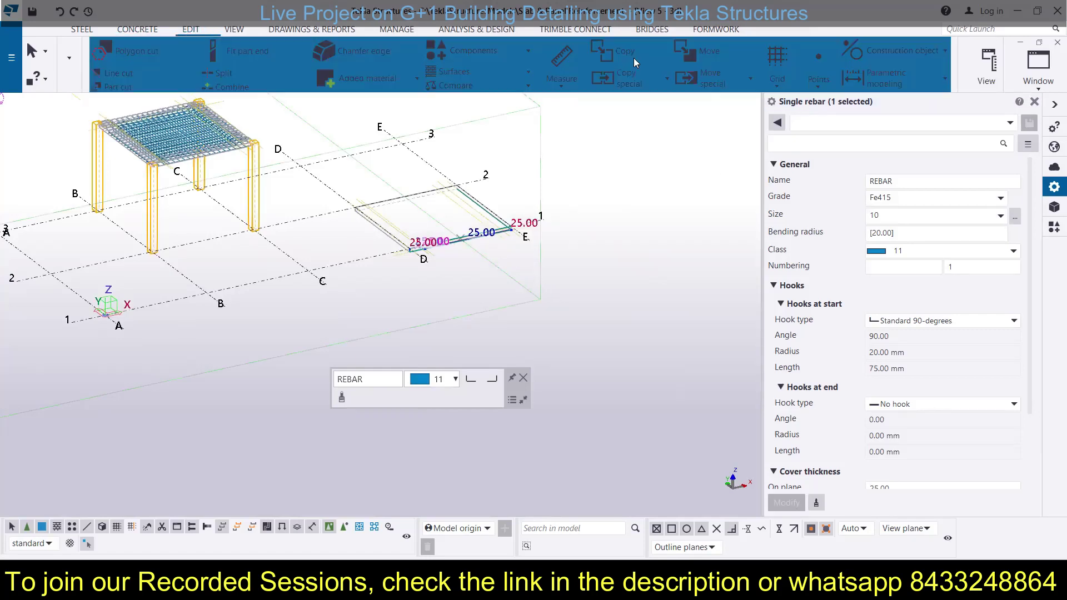
{"action": "left_click", "coordinate": [626, 85]}
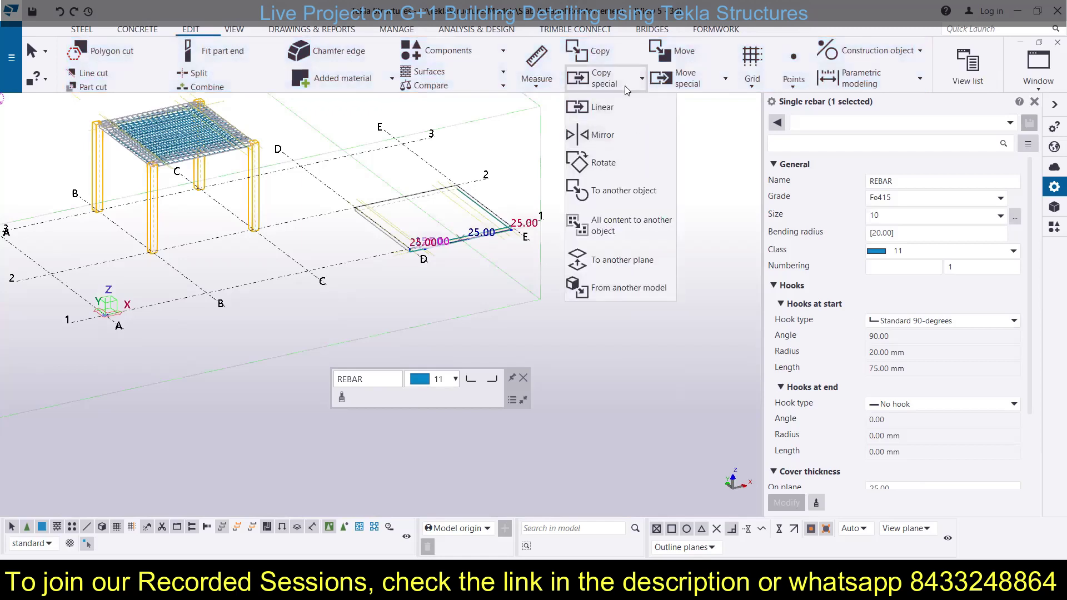
{"action": "left_click", "coordinate": [602, 106]}
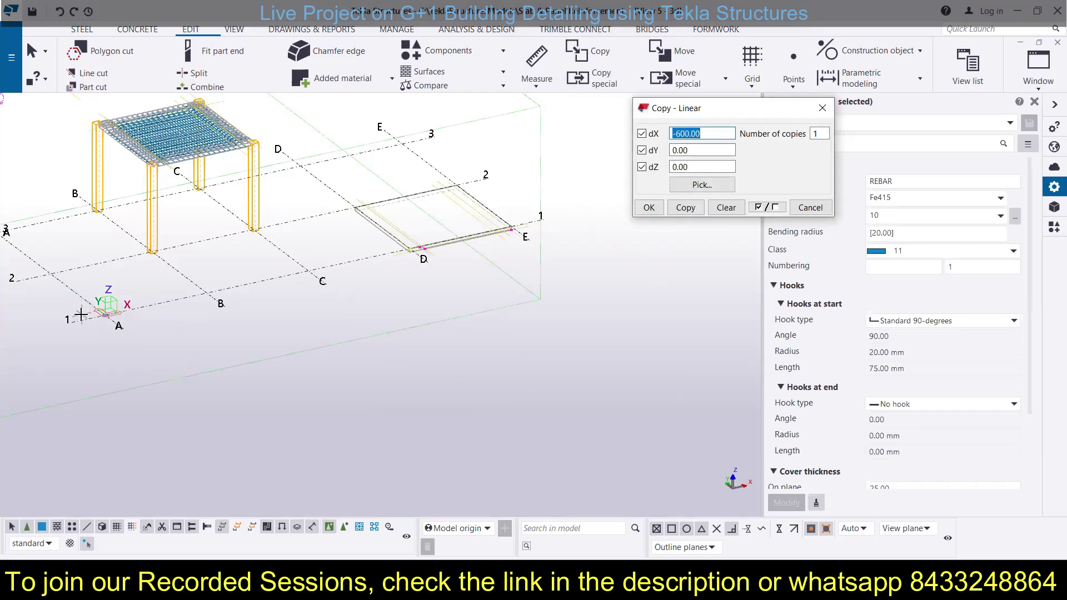
{"action": "type", "text": "0"}
{"action": "key", "text": "Tab"}
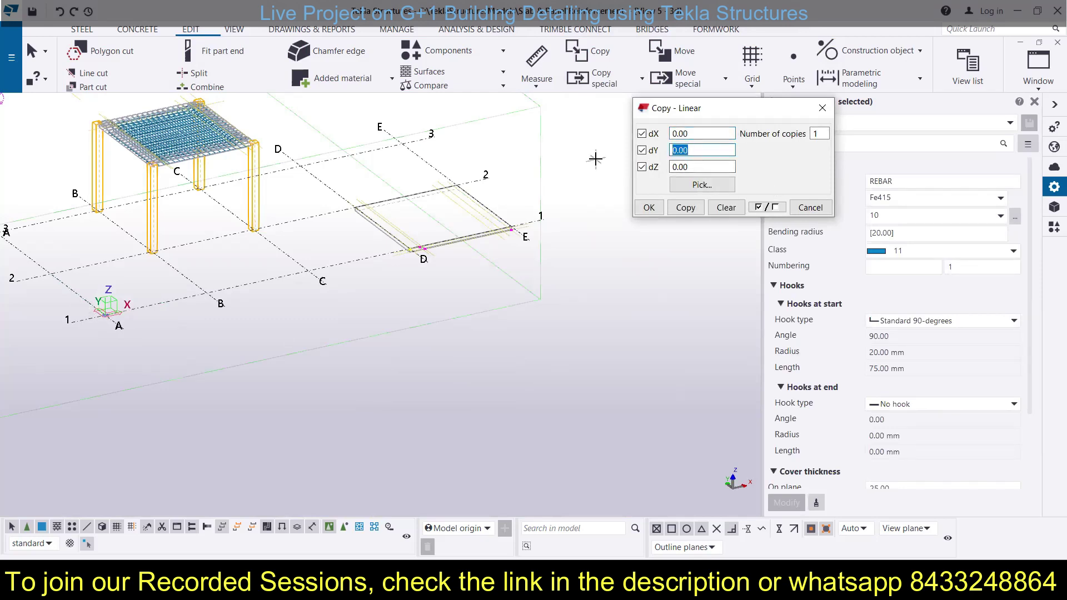
{"action": "type", "text": "30"}
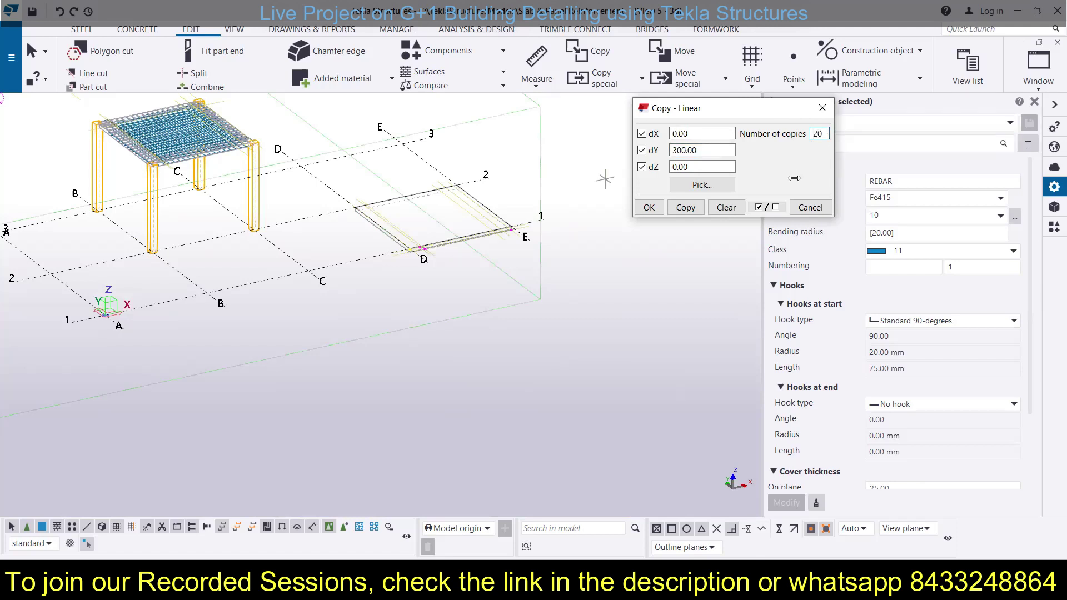
{"action": "left_click", "coordinate": [686, 207]}
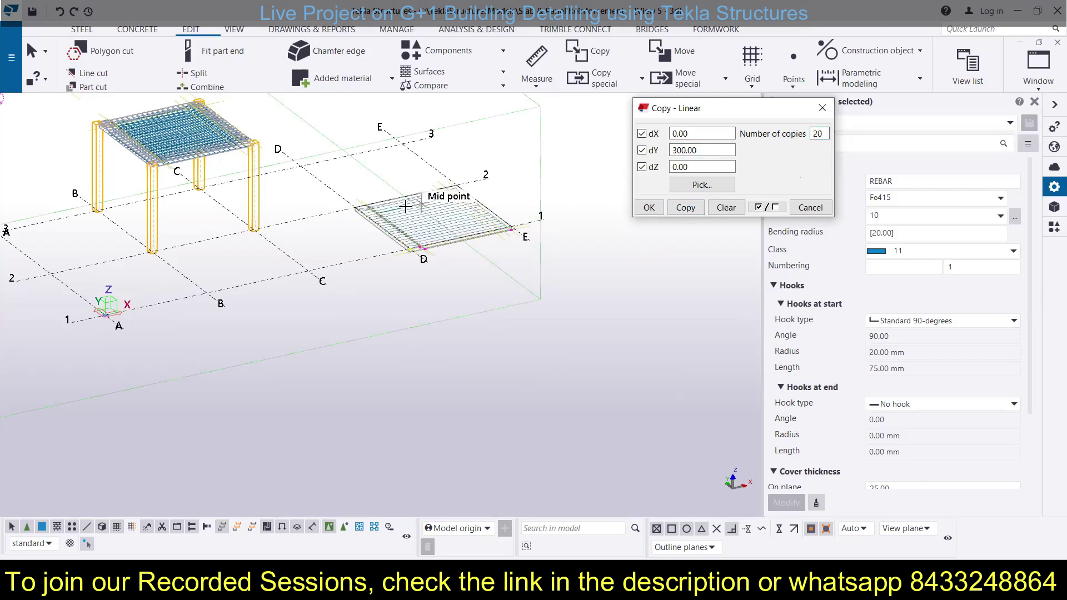
Step: Copy the whole set of cranked bars with its construction lines linearly by 10000 mm in Y, making 3 copies
{"action": "scroll", "coordinate": [405, 203], "scroll_direction": "up", "scroll_amount": 3}
{"action": "middle_click_drag", "start_coordinate": [562, 197], "coordinate": [503, 189]}
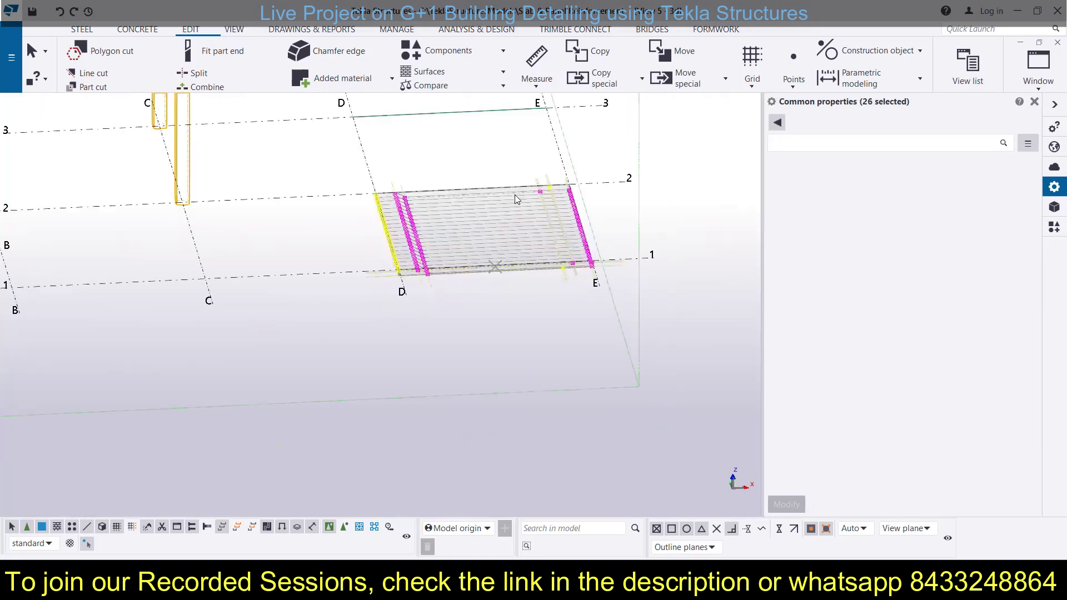
{"action": "middle_click_drag", "start_coordinate": [514, 195], "coordinate": [376, 298]}
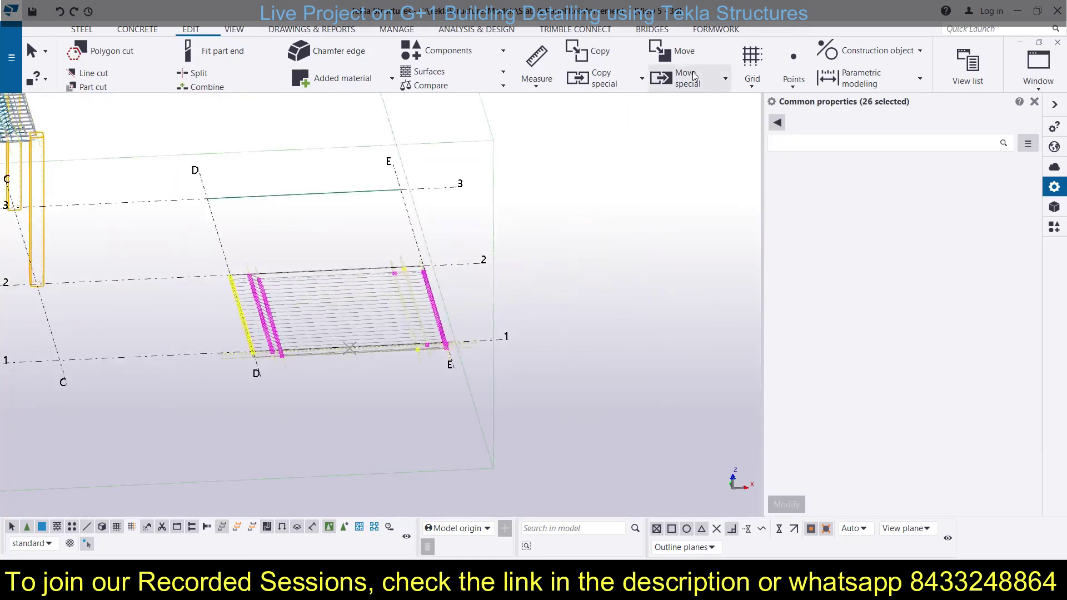
{"action": "left_click", "coordinate": [597, 78]}
{"action": "left_click", "coordinate": [603, 107]}
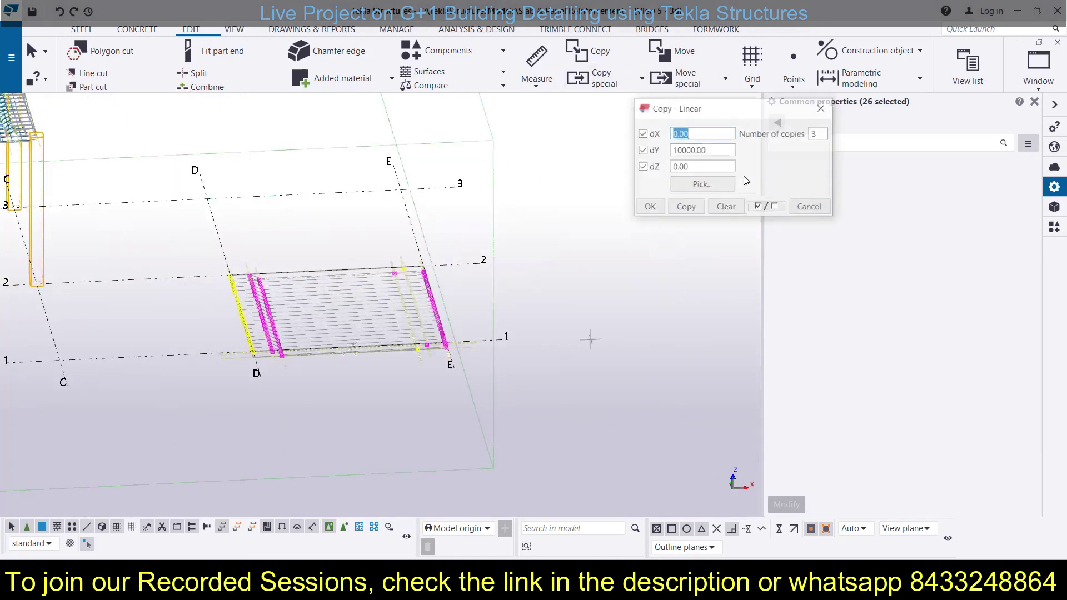
{"action": "left_click", "coordinate": [687, 208]}
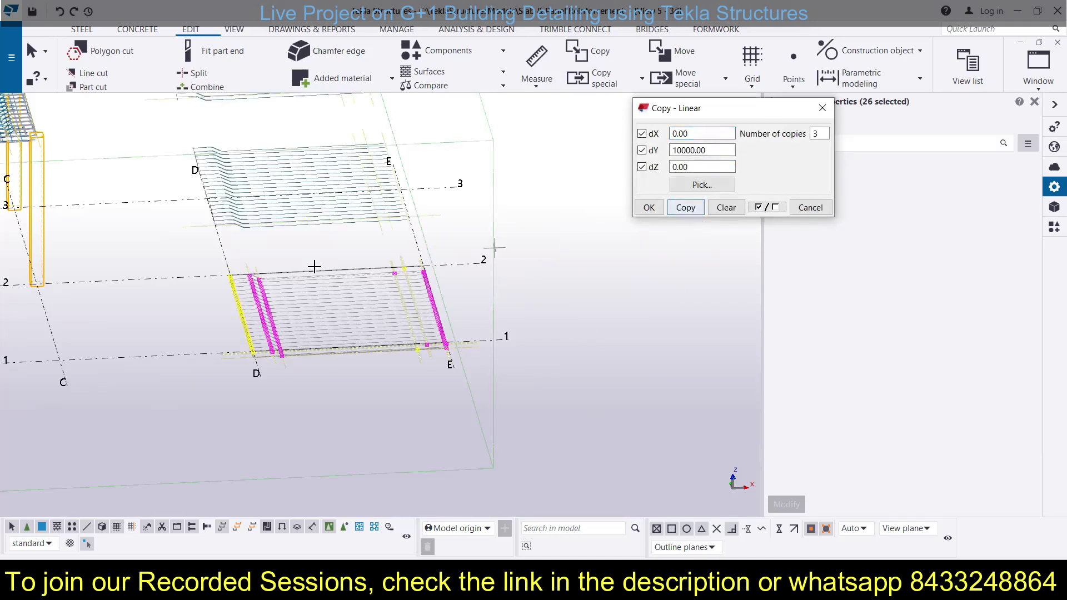
{"action": "scroll", "coordinate": [331, 283], "scroll_direction": "down", "scroll_amount": 3}
{"action": "scroll", "coordinate": [305, 182], "scroll_direction": "up", "scroll_amount": 1}
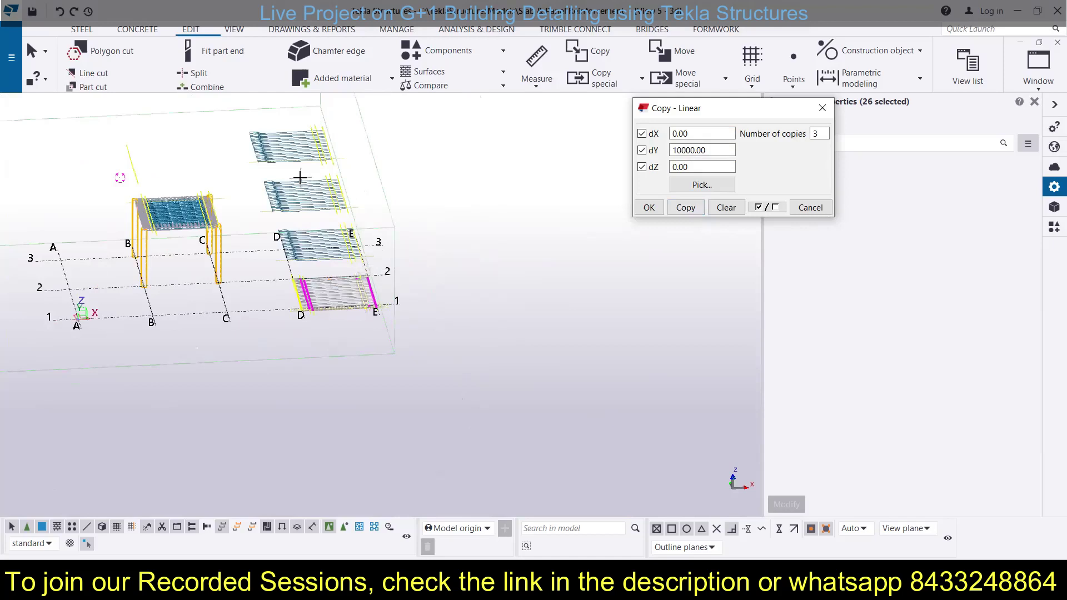
{"action": "scroll", "coordinate": [333, 157], "scroll_direction": "up", "scroll_amount": 2}
{"action": "scroll", "coordinate": [353, 176], "scroll_direction": "up", "scroll_amount": 2}
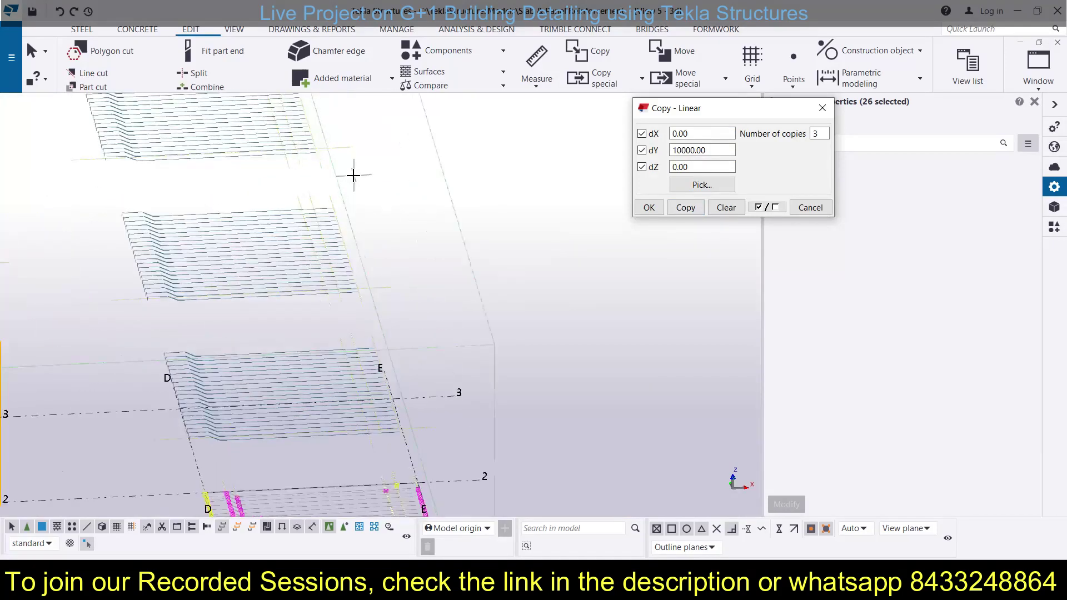
{"action": "scroll", "coordinate": [354, 176], "scroll_direction": "down", "scroll_amount": 4}
{"action": "key", "text": "Escape"}
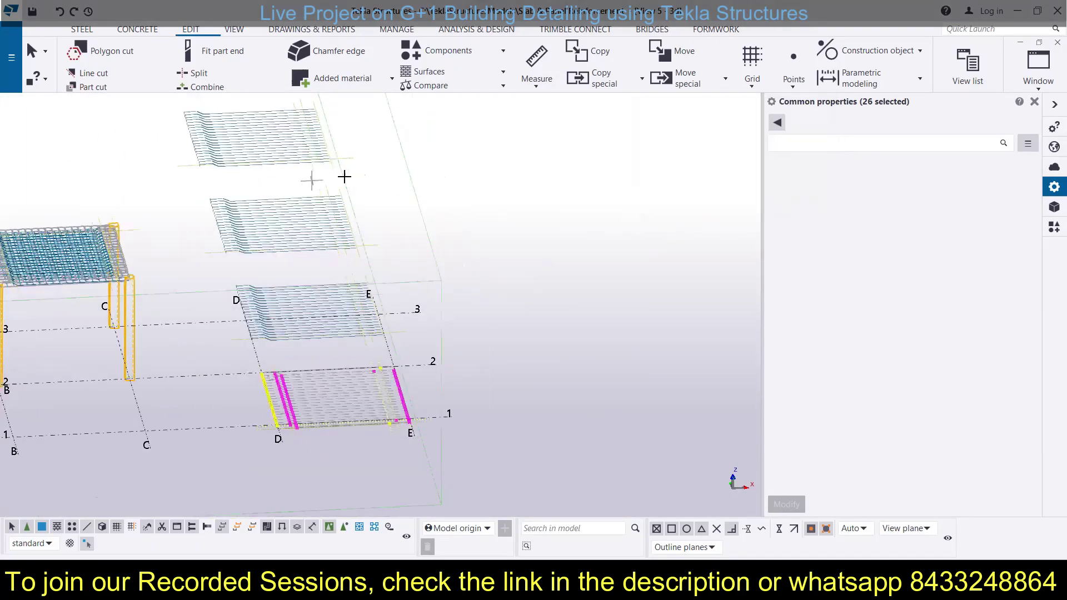
{"action": "scroll", "coordinate": [335, 159], "scroll_direction": "up", "scroll_amount": 1}
{"action": "scroll", "coordinate": [334, 159], "scroll_direction": "up", "scroll_amount": 2}
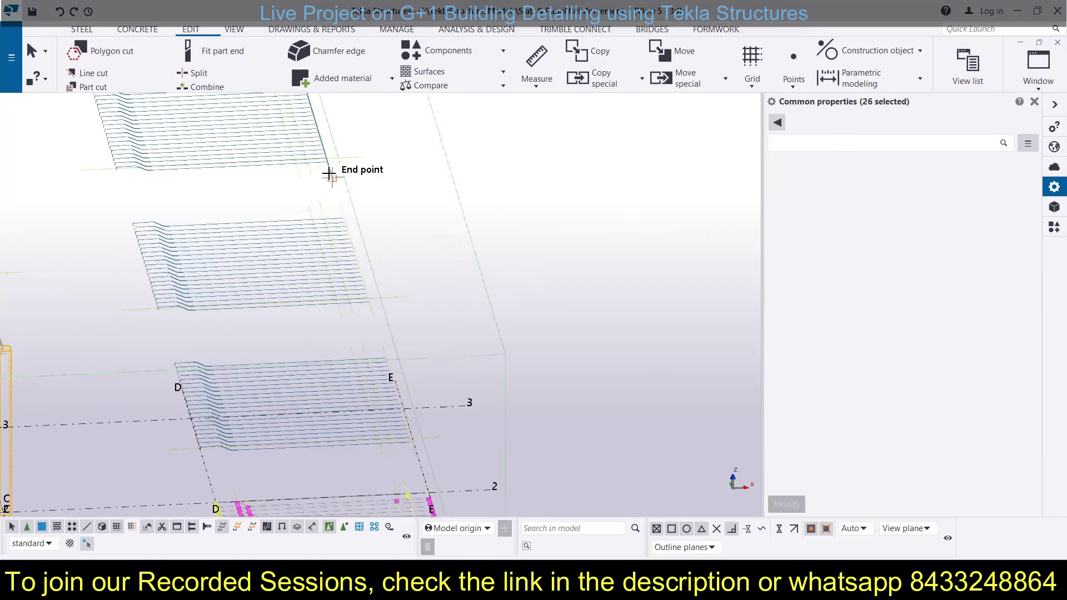
{"action": "left_click", "coordinate": [331, 176]}
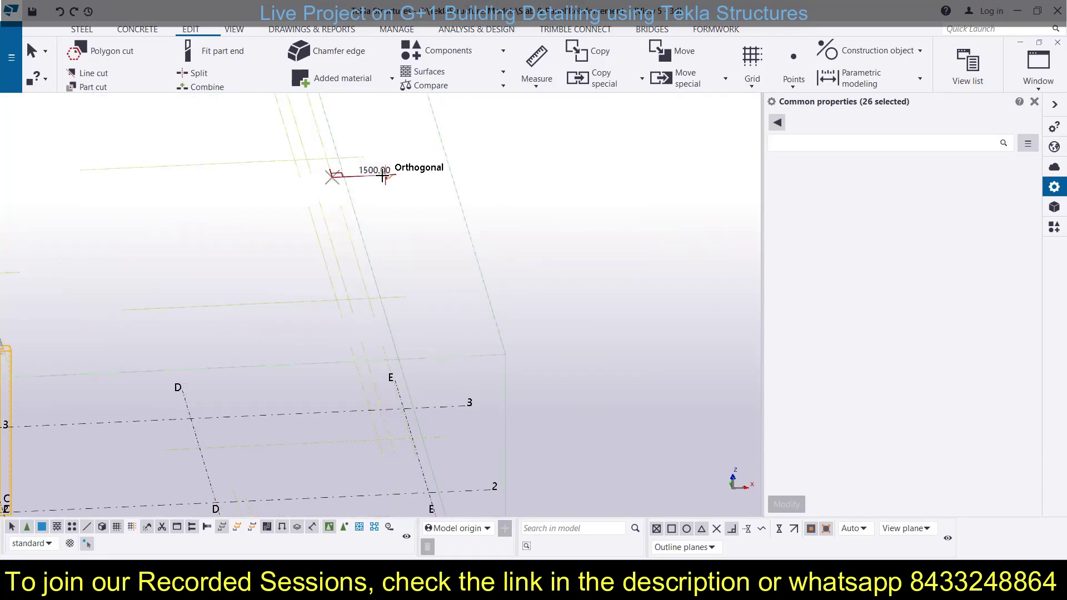
{"action": "key", "text": "Escape"}
Step: Delete the construction lines around the farthest copied bar set
{"action": "scroll", "coordinate": [345, 146], "scroll_direction": "up", "scroll_amount": 2}
{"action": "left_click", "coordinate": [316, 194]}
{"action": "key", "text": "Delete"}
{"action": "scroll", "coordinate": [316, 195], "scroll_direction": "down", "scroll_amount": 1}
{"action": "left_click", "coordinate": [309, 205]}
{"action": "left_click", "coordinate": [442, 174]}
{"action": "key", "text": "Delete"}
{"action": "scroll", "coordinate": [466, 220], "scroll_direction": "down", "scroll_amount": 2}
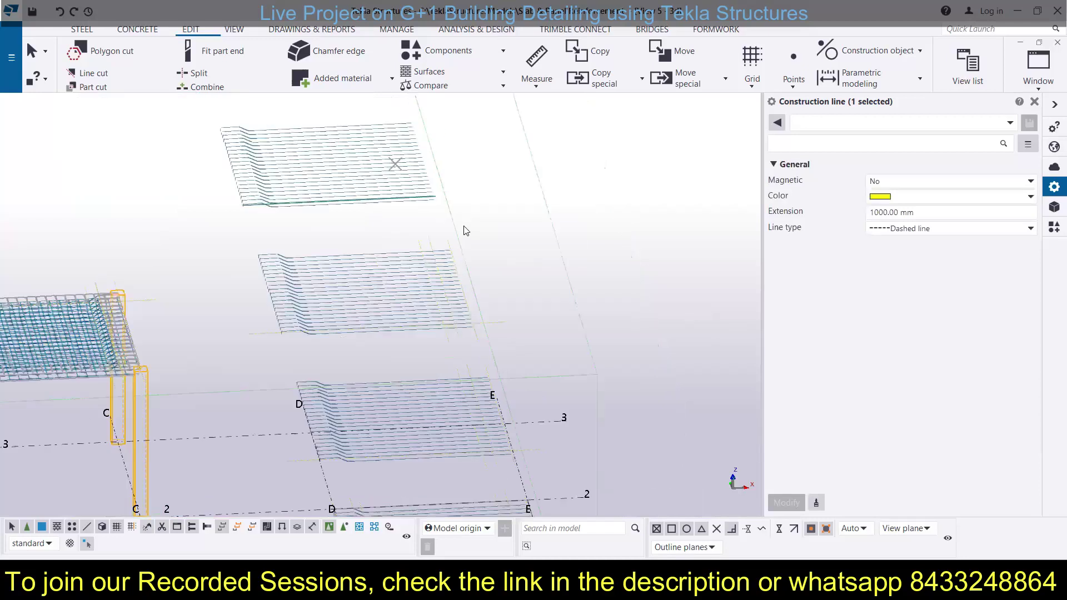
Step: Delete the short construction lines near the ends of the other two copied bar sets
{"action": "scroll", "coordinate": [431, 203], "scroll_direction": "up", "scroll_amount": 3}
{"action": "left_click", "coordinate": [522, 220]}
{"action": "scroll", "coordinate": [524, 220], "scroll_direction": "up", "scroll_amount": 2}
{"action": "scroll", "coordinate": [548, 219], "scroll_direction": "down", "scroll_amount": 3}
{"action": "left_click_drag", "start_coordinate": [550, 334], "coordinate": [470, 365]}
{"action": "key", "text": "Delete"}
{"action": "middle_click_drag", "start_coordinate": [470, 364], "coordinate": [376, 161]}
{"action": "left_click_drag", "start_coordinate": [567, 379], "coordinate": [482, 412]}
{"action": "key", "text": "Delete"}
Step: In plan view, rotate the farthest copied bar set about Z at its corner so its bars run along Y
{"action": "scroll", "coordinate": [500, 267], "scroll_direction": "down", "scroll_amount": 4}
{"action": "key", "text": "ctrl+p"}
{"action": "scroll", "coordinate": [444, 222], "scroll_direction": "up", "scroll_amount": 3}
{"action": "left_click_drag", "start_coordinate": [376, 136], "coordinate": [681, 384]}
{"action": "left_click", "coordinate": [687, 78]}
{"action": "left_click", "coordinate": [691, 135]}
{"action": "left_click", "coordinate": [611, 152]}
{"action": "left_click", "coordinate": [741, 374]}
{"action": "scroll", "coordinate": [564, 373], "scroll_direction": "down", "scroll_amount": 3}
{"action": "scroll", "coordinate": [564, 372], "scroll_direction": "down", "scroll_amount": 1}
Step: Rotate the middle copied bar set about Z at its corner so its bars also run along Y
{"action": "middle_click_drag", "start_coordinate": [564, 373], "coordinate": [520, 207]}
{"action": "left_click_drag", "start_coordinate": [460, 328], "coordinate": [550, 228]}
{"action": "scroll", "coordinate": [544, 253], "scroll_direction": "up", "scroll_amount": 4}
{"action": "left_click", "coordinate": [521, 237]}
{"action": "scroll", "coordinate": [532, 248], "scroll_direction": "down", "scroll_amount": 2}
{"action": "left_click_drag", "start_coordinate": [370, 381], "coordinate": [553, 225]}
{"action": "left_click", "coordinate": [687, 79]}
{"action": "left_click", "coordinate": [691, 136]}
{"action": "scroll", "coordinate": [563, 325], "scroll_direction": "up", "scroll_amount": 2}
{"action": "left_click", "coordinate": [495, 171]}
{"action": "left_click", "coordinate": [741, 374]}
Step: Try to rotate the nearest copied bar set 180° about Z with the origin at X 24000, Y 26000
{"action": "scroll", "coordinate": [505, 302], "scroll_direction": "down", "scroll_amount": 5}
{"action": "scroll", "coordinate": [553, 416], "scroll_direction": "up", "scroll_amount": 2}
{"action": "left_click_drag", "start_coordinate": [360, 255], "coordinate": [463, 407]}
{"action": "left_click", "coordinate": [687, 78]}
{"action": "left_click", "coordinate": [696, 135]}
{"action": "double_click", "coordinate": [851, 269]}
{"action": "type", "text": "180"}
{"action": "left_click", "coordinate": [738, 375]}
{"action": "scroll", "coordinate": [537, 417], "scroll_direction": "down", "scroll_amount": 3}
{"action": "scroll", "coordinate": [535, 189], "scroll_direction": "up", "scroll_amount": 3}
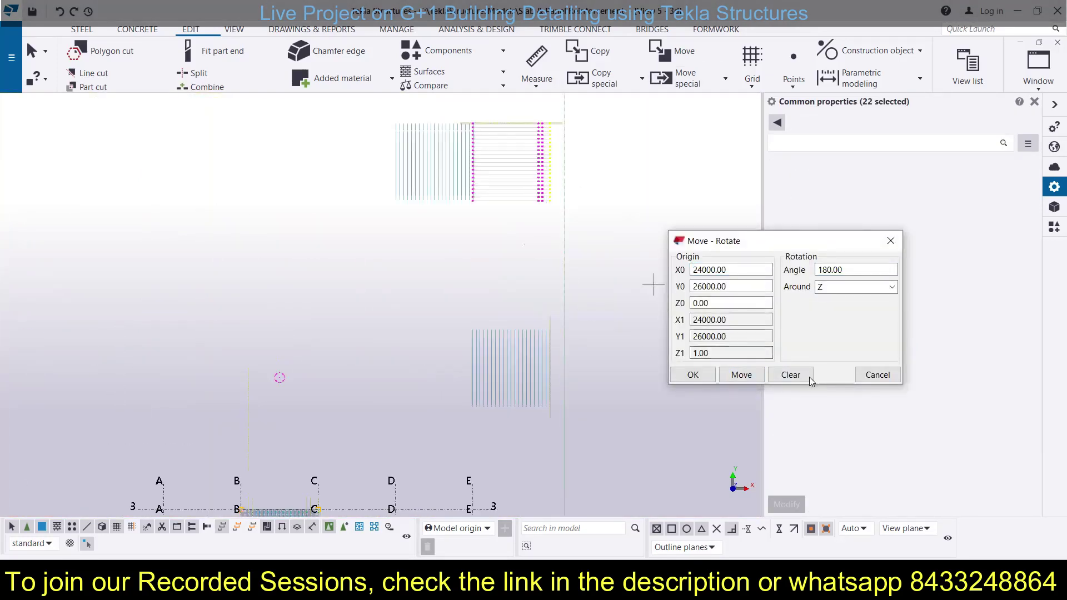
Step: Undo the last rotation and rotate the nearest copied bar set 180° about Z with the origin at X 24000, Y 16000
{"action": "left_click", "coordinate": [801, 376]}
{"action": "key", "text": "ctrl+z"}
{"action": "left_click", "coordinate": [680, 78]}
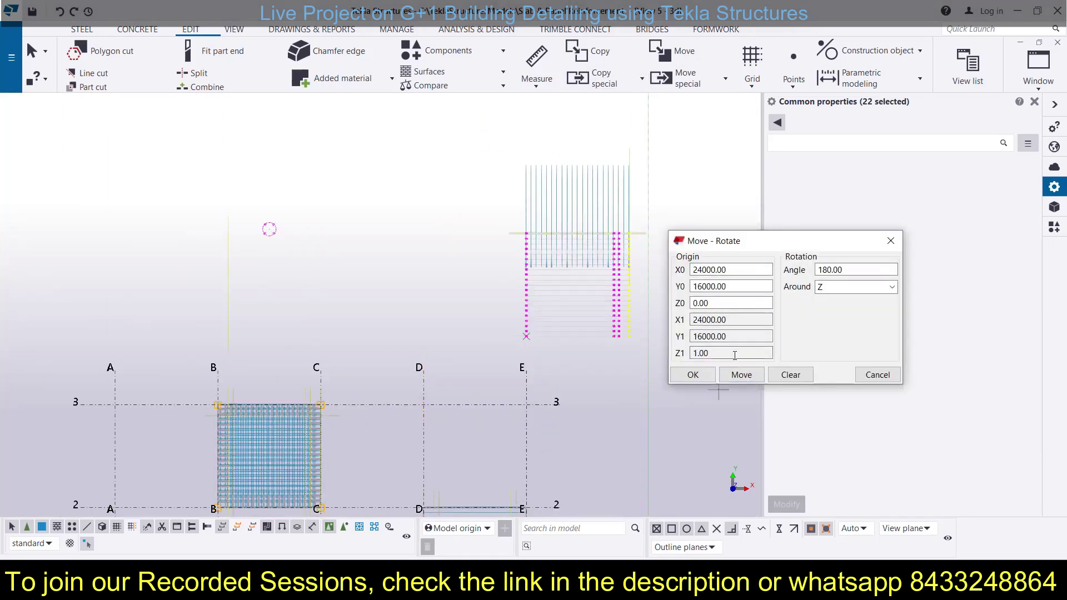
{"action": "left_click", "coordinate": [691, 374]}
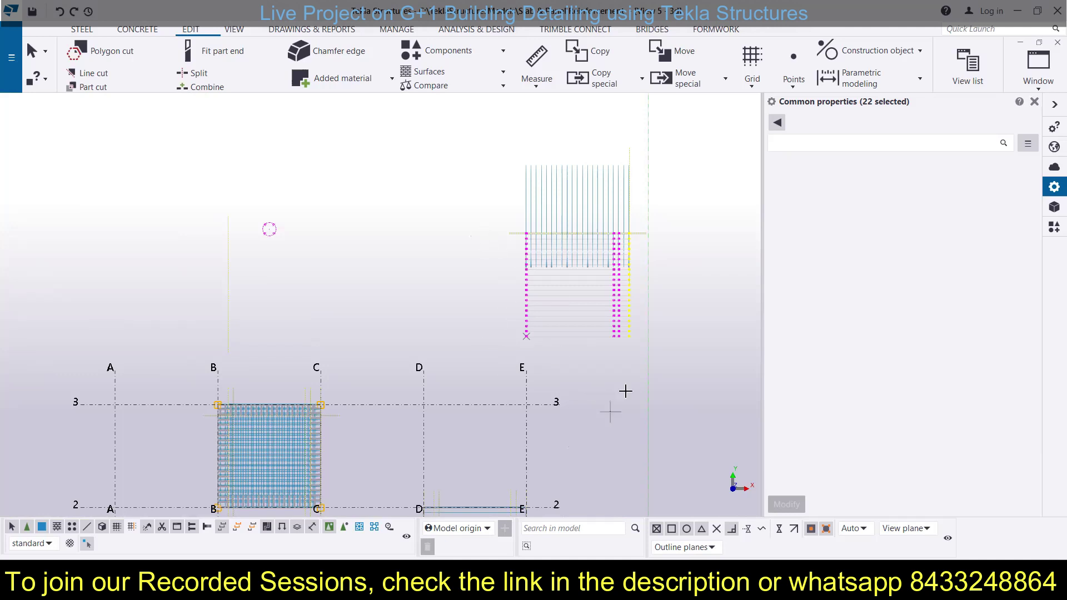
Step: Move the selected 180°-rotated bar set linearly by -3000 mm in Y
{"action": "key", "text": "shift+m"}
{"action": "scroll", "coordinate": [545, 267], "scroll_direction": "down", "scroll_amount": 3}
{"action": "left_click", "coordinate": [144, 193]}
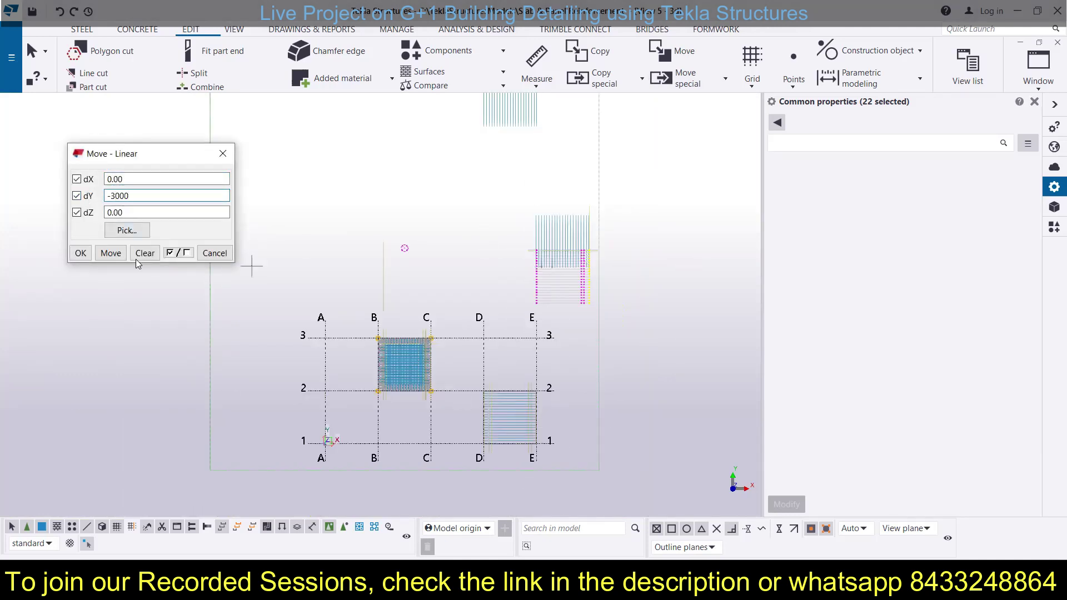
{"action": "left_click", "coordinate": [111, 253]}
{"action": "scroll", "coordinate": [632, 383], "scroll_direction": "up", "scroll_amount": 2}
{"action": "scroll", "coordinate": [644, 382], "scroll_direction": "down", "scroll_amount": 1}
{"action": "key", "text": "Escape"}
{"action": "scroll", "coordinate": [654, 336], "scroll_direction": "up", "scroll_amount": 1}
{"action": "scroll", "coordinate": [570, 226], "scroll_direction": "down", "scroll_amount": 4}
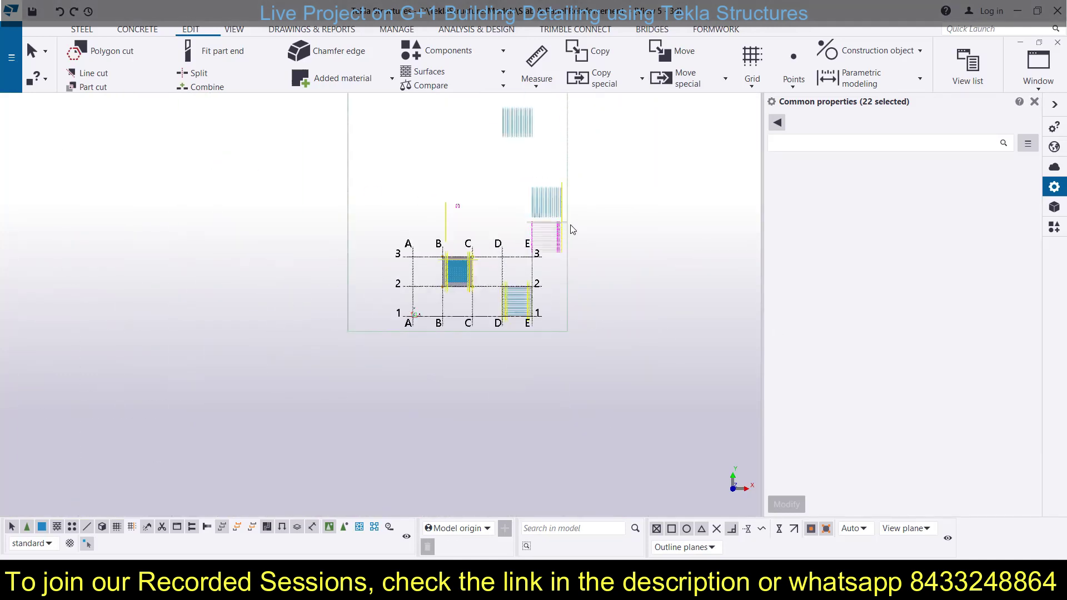
Step: Set the grade of the cranked bar sets to Fe500 and apply the change
{"action": "left_click", "coordinate": [999, 198]}
{"action": "left_click", "coordinate": [881, 301]}
{"action": "left_click", "coordinate": [786, 504]}
{"action": "scroll", "coordinate": [534, 133], "scroll_direction": "down", "scroll_amount": 2}
{"action": "left_click_drag", "start_coordinate": [491, 231], "coordinate": [571, 324]}
{"action": "left_click", "coordinate": [999, 197]}
{"action": "left_click", "coordinate": [869, 302]}
{"action": "left_click", "coordinate": [786, 504]}
Step: Delete the leftover construction line beside the copied bar sets outside grid E
{"action": "scroll", "coordinate": [531, 388], "scroll_direction": "up", "scroll_amount": 3}
{"action": "left_click_drag", "start_coordinate": [443, 165], "coordinate": [662, 379]}
{"action": "left_click", "coordinate": [659, 183]}
{"action": "key", "text": "Delete"}
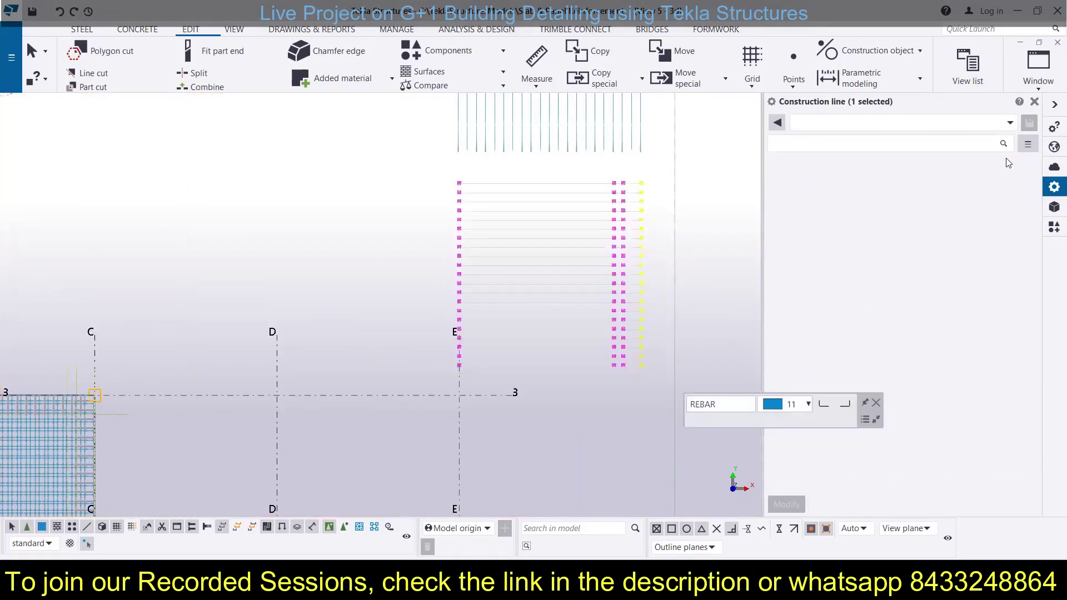
Step: Delete the offset construction lines across the slab between grids D and E
{"action": "scroll", "coordinate": [525, 170], "scroll_direction": "down", "scroll_amount": 1}
{"action": "middle_click_drag", "start_coordinate": [289, 489], "coordinate": [420, 168]}
{"action": "left_click_drag", "start_coordinate": [422, 174], "coordinate": [460, 423]}
{"action": "key", "text": "Delete"}
{"action": "middle_click_drag", "start_coordinate": [405, 359], "coordinate": [390, 319]}
{"action": "left_click_drag", "start_coordinate": [381, 164], "coordinate": [637, 352]}
{"action": "scroll", "coordinate": [314, 308], "scroll_direction": "up", "scroll_amount": 3}
{"action": "scroll", "coordinate": [384, 235], "scroll_direction": "down", "scroll_amount": 5}
{"action": "middle_click_drag", "start_coordinate": [688, 112], "coordinate": [652, 241]}
{"action": "scroll", "coordinate": [555, 405], "scroll_direction": "down", "scroll_amount": 2}
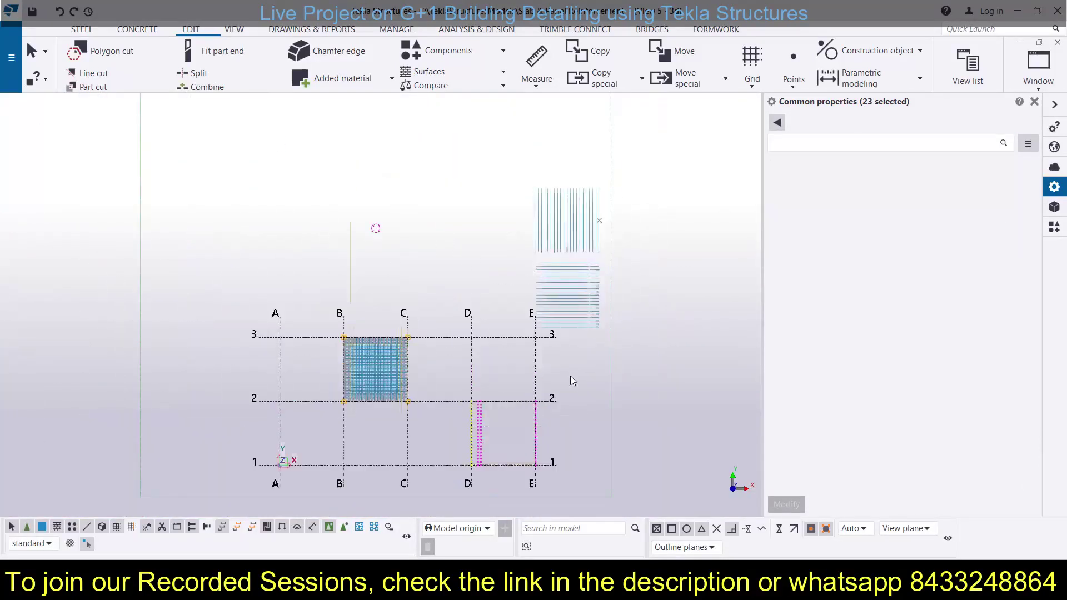
Step: In the 3D view, move the nearer bar set running along Y onto the slab corner at grids E and 1
{"action": "key", "text": "ctrl+p"}
{"action": "middle_click_drag", "start_coordinate": [511, 377], "coordinate": [594, 589]}
{"action": "left_click_drag", "start_coordinate": [334, 195], "coordinate": [540, 295]}
{"action": "left_click", "coordinate": [675, 55]}
{"action": "left_click", "coordinate": [512, 274]}
{"action": "scroll", "coordinate": [524, 257], "scroll_direction": "down", "scroll_amount": 3}
{"action": "scroll", "coordinate": [546, 379], "scroll_direction": "up", "scroll_amount": 8}
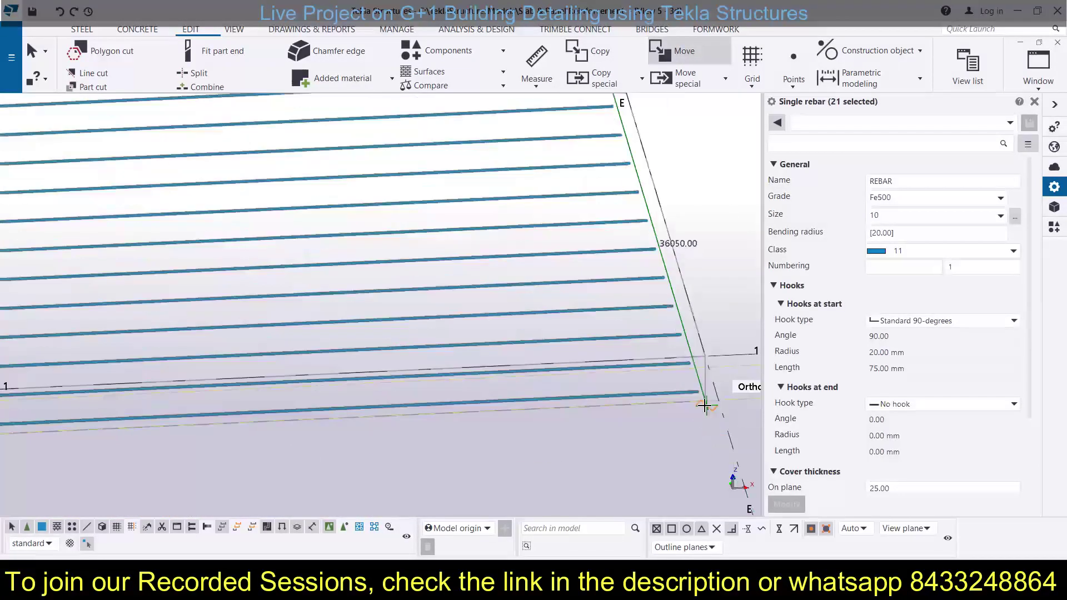
{"action": "left_click", "coordinate": [705, 405]}
Step: Shift the newly placed bars within the slab using a linear move
{"action": "scroll", "coordinate": [648, 423], "scroll_direction": "up", "scroll_amount": 1}
{"action": "scroll", "coordinate": [642, 386], "scroll_direction": "down", "scroll_amount": 3}
{"action": "left_click", "coordinate": [725, 78]}
{"action": "left_click", "coordinate": [688, 107]}
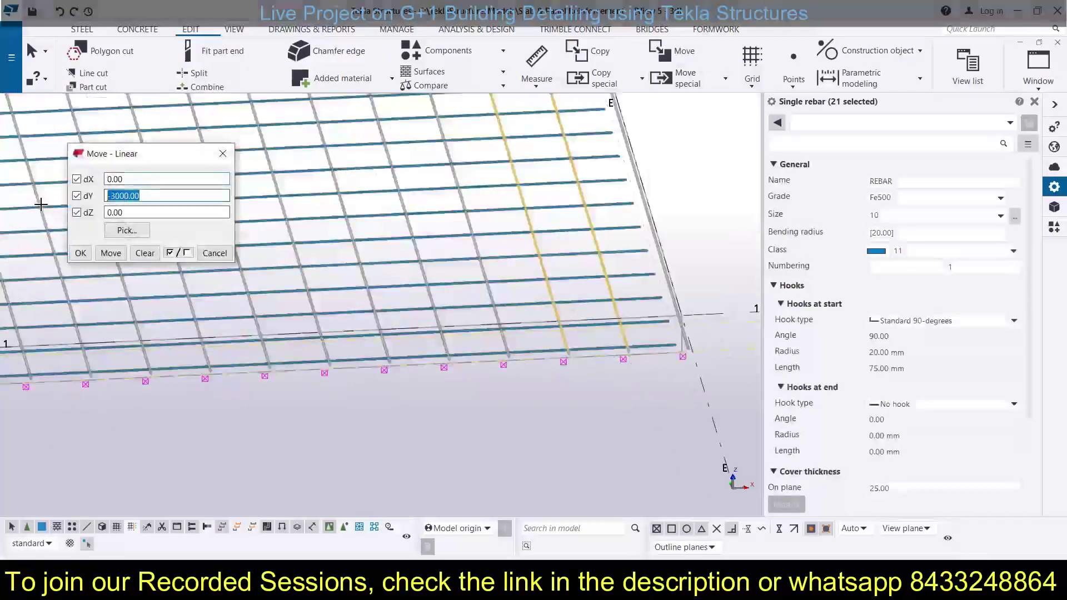
{"action": "left_click", "coordinate": [115, 255]}
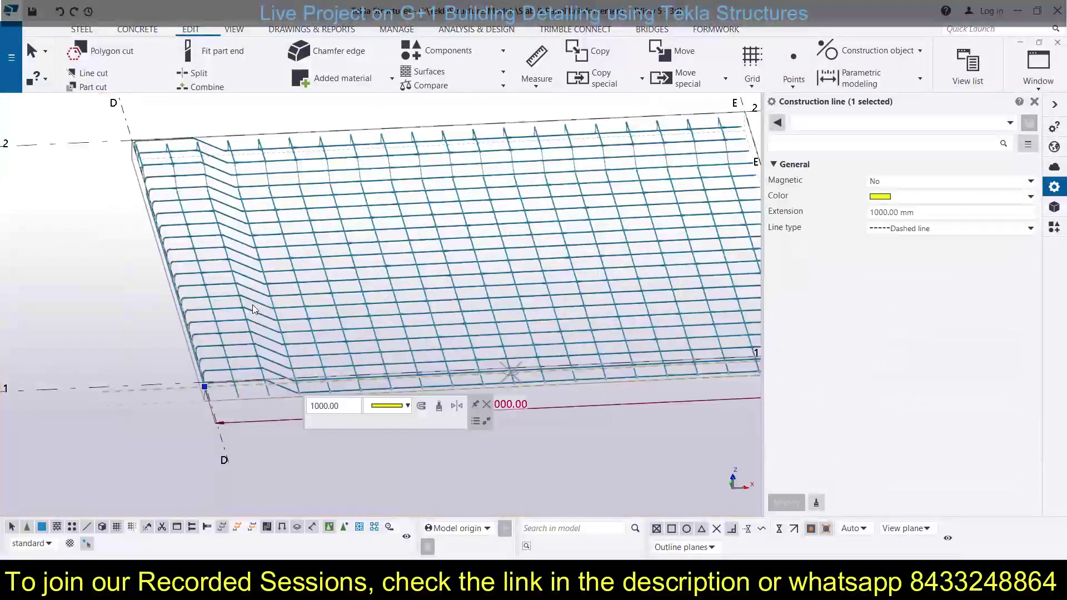
Step: Move the other set of cranked bars running along Y from its corner end point toward the slab
{"action": "scroll", "coordinate": [583, 300], "scroll_direction": "down", "scroll_amount": 5}
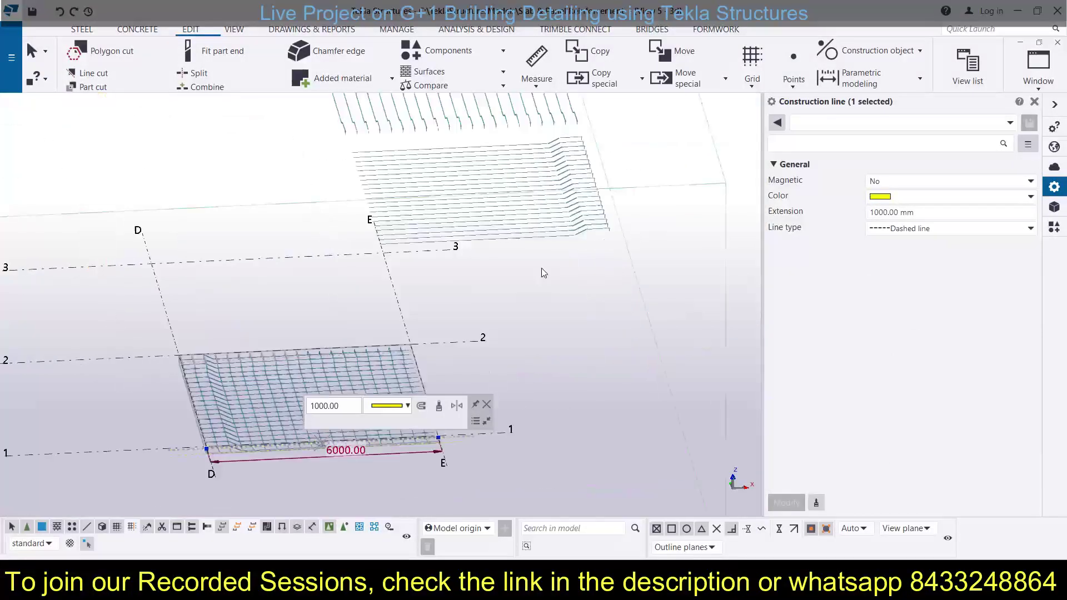
{"action": "left_click_drag", "start_coordinate": [612, 329], "coordinate": [611, 330]}
{"action": "middle_click_drag", "start_coordinate": [406, 226], "coordinate": [308, 315], "text": "ctrl"}
{"action": "left_click_drag", "start_coordinate": [308, 315], "coordinate": [455, 476]}
{"action": "middle_click_drag", "start_coordinate": [454, 476], "coordinate": [540, 386], "text": "ctrl"}
{"action": "scroll", "coordinate": [539, 386], "scroll_direction": "down", "scroll_amount": 3}
{"action": "left_click_drag", "start_coordinate": [373, 192], "coordinate": [521, 287]}
{"action": "left_click", "coordinate": [687, 78]}
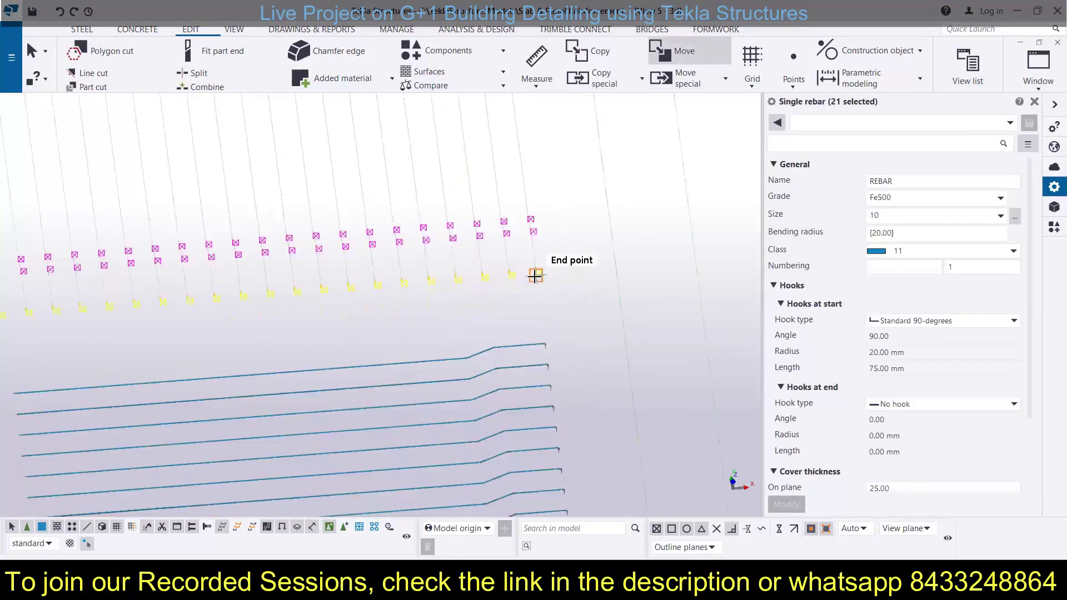